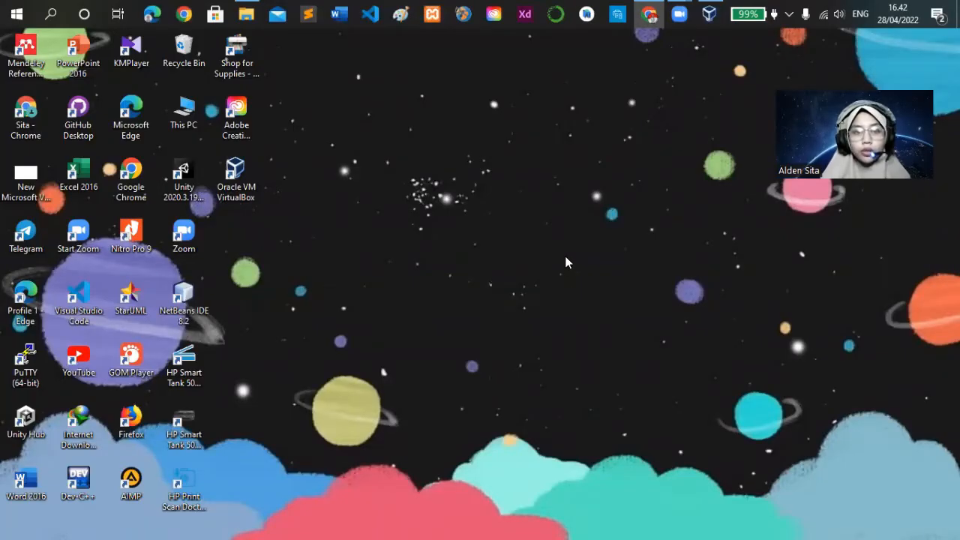
Switch to Chrome and find the Proxmox VE 7.1 ISO Installer on the Proxmox downloads page
left_click(650, 21)
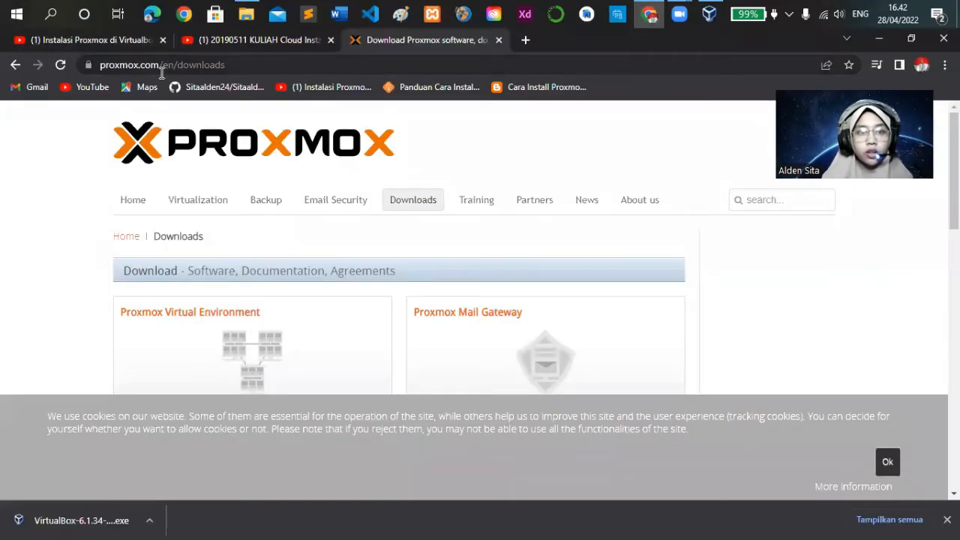
scroll(307, 235, "down", 5)
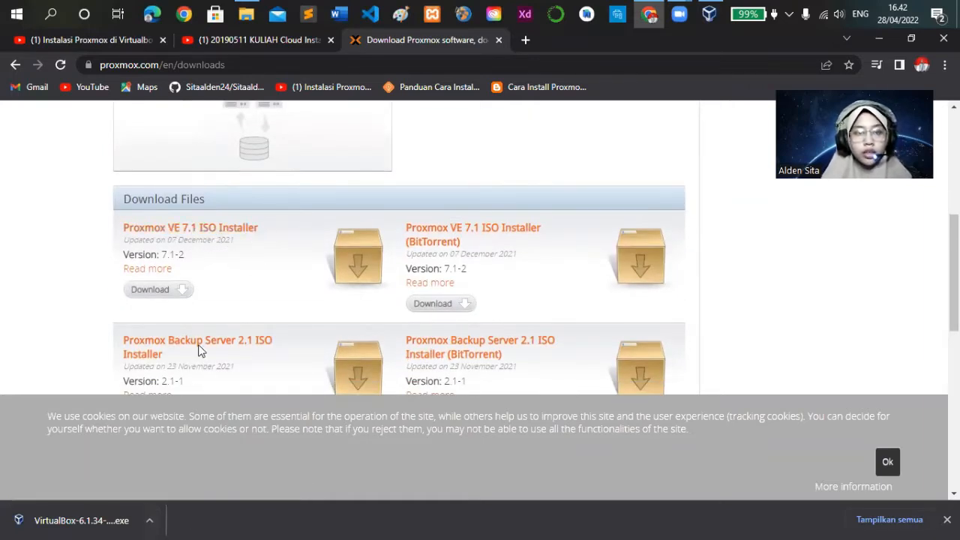
Switch to File Explorer and locate the proxmox-ve_7.1-2 disc image in the UAS CC PROXMOX 3 MEI folder on drive F
left_click(250, 16)
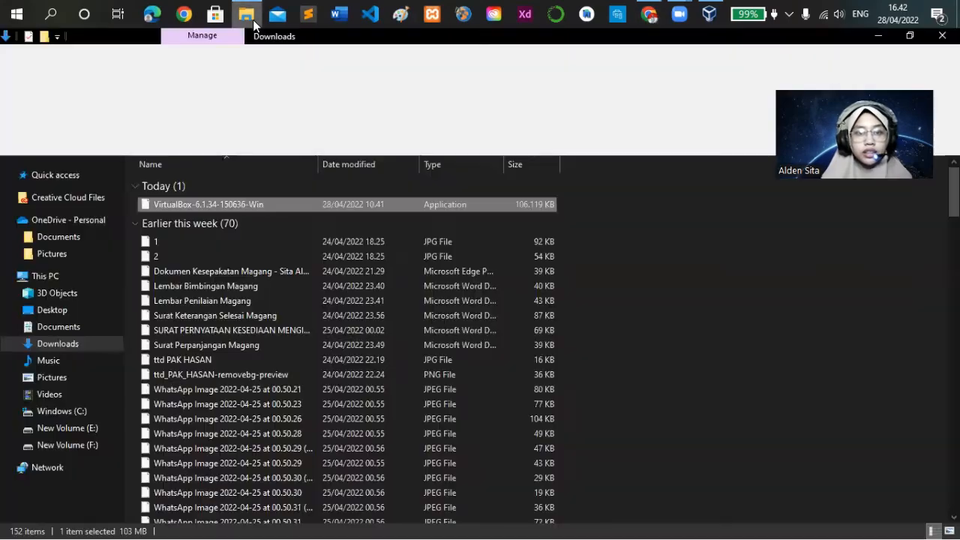
left_click(87, 446)
left_click(183, 291)
double_click(183, 291)
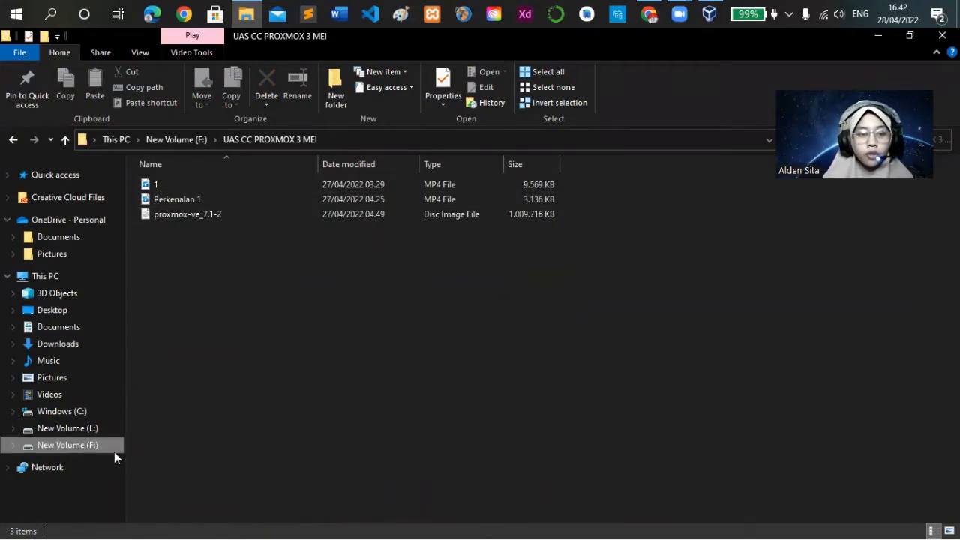
left_click(196, 214)
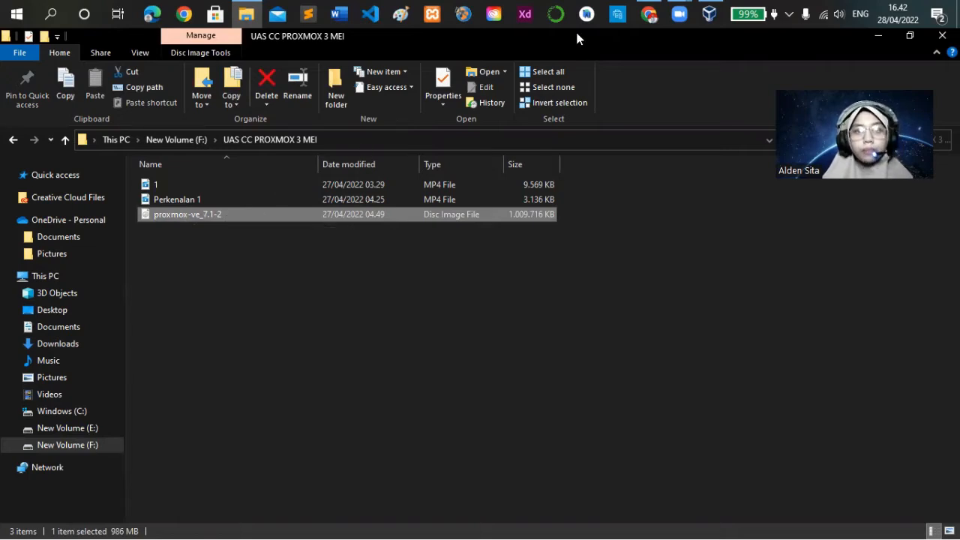
Switch to VirtualBox and start a new virtual machine named PROXMOX, type Linux, version Oracle (64-bit), with 4859 MB of memory
left_click(708, 15)
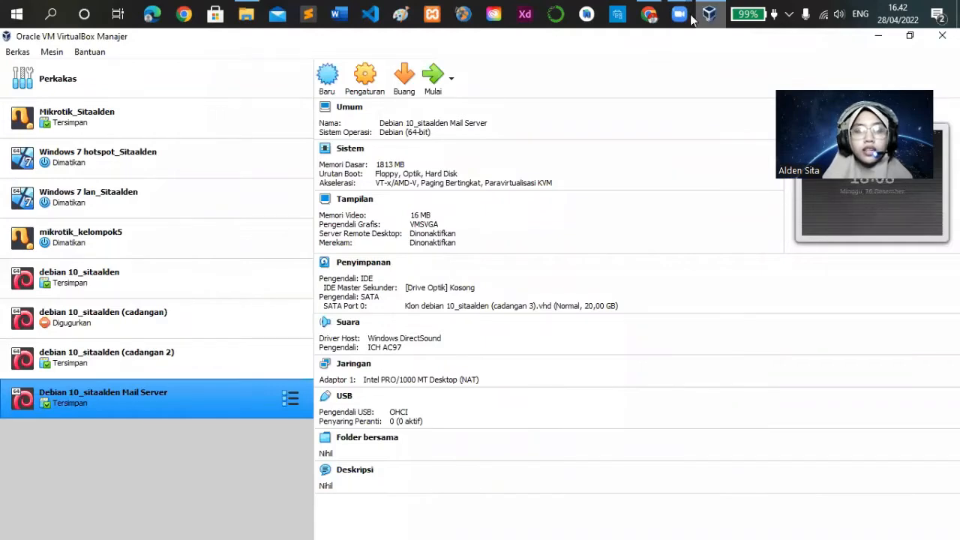
left_click(328, 75)
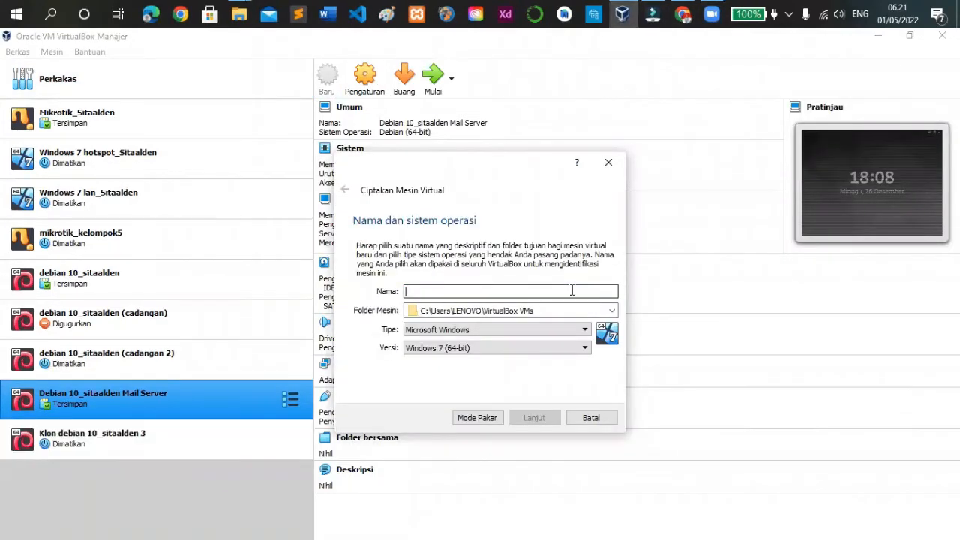
type("p")
key("BackSpace")
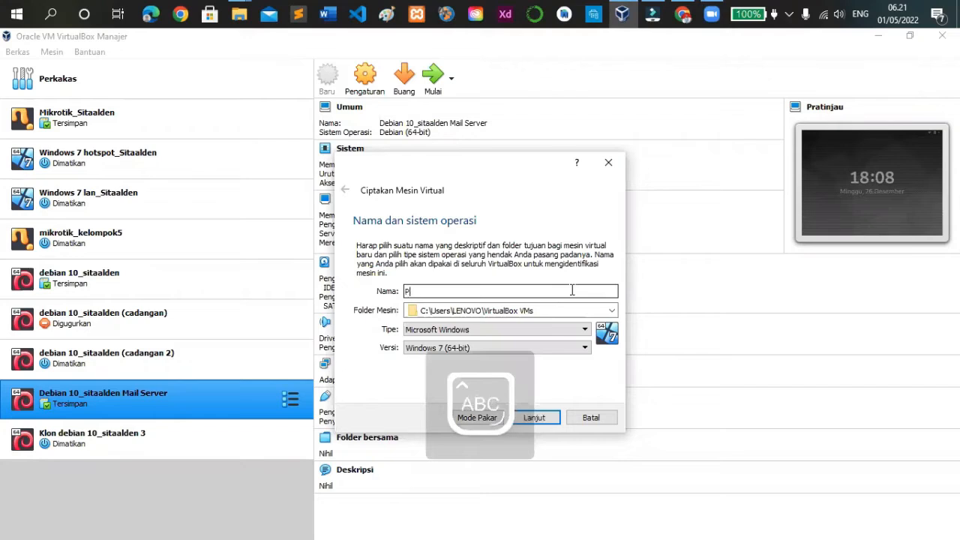
type("PROXMOX")
left_click(513, 328)
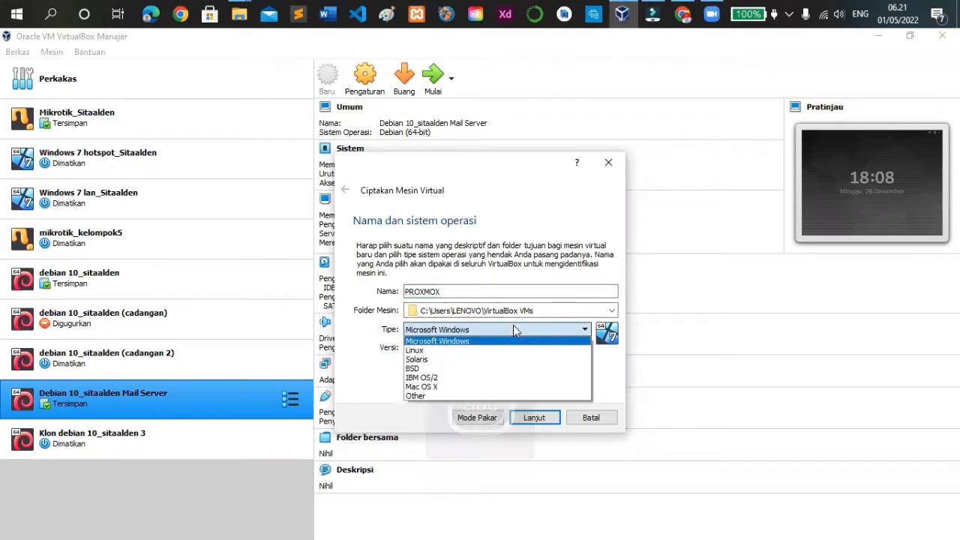
left_click(413, 350)
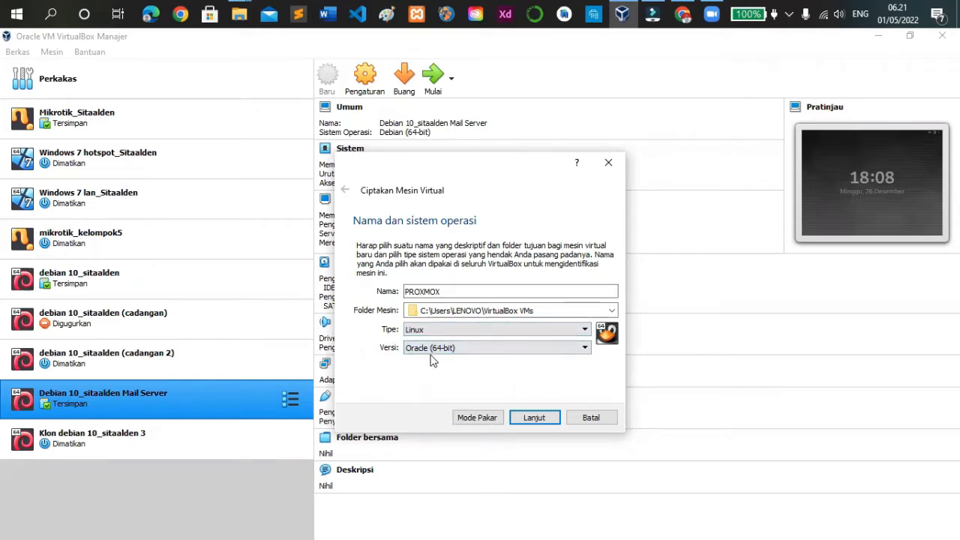
left_click(534, 417)
left_click_drag(385, 293, 480, 304)
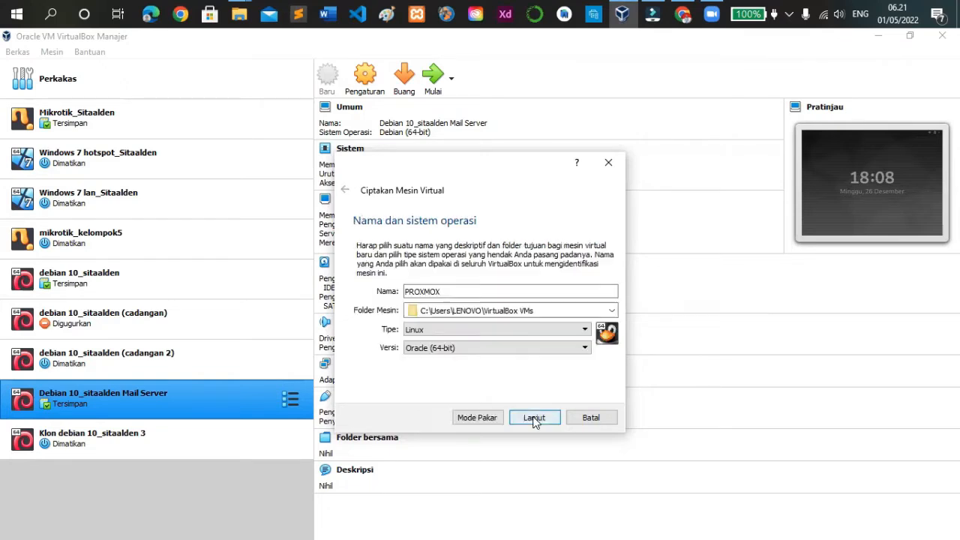
left_click(534, 417)
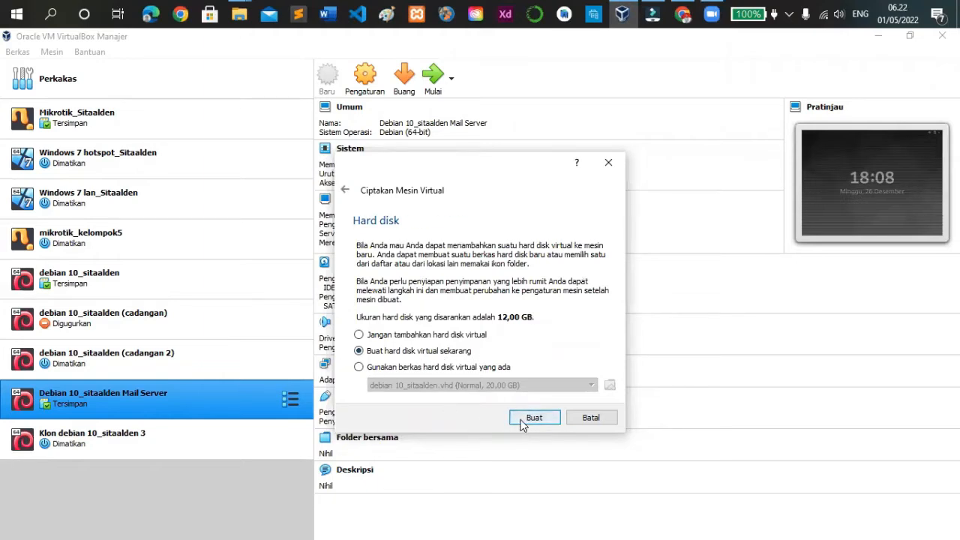
Create a new dynamically allocated VDI virtual hard disk of 50 GB for the PROXMOX machine
key("Return")
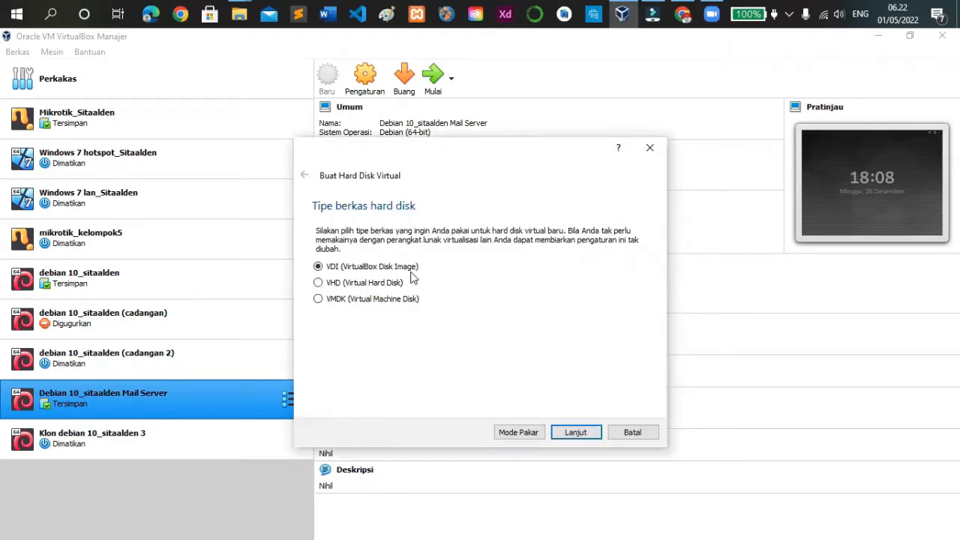
left_click(575, 434)
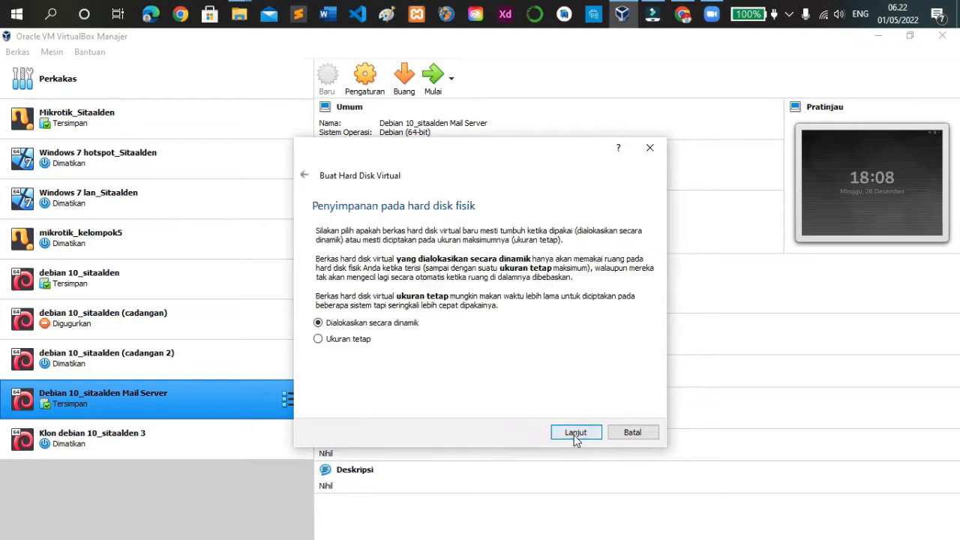
left_click(574, 433)
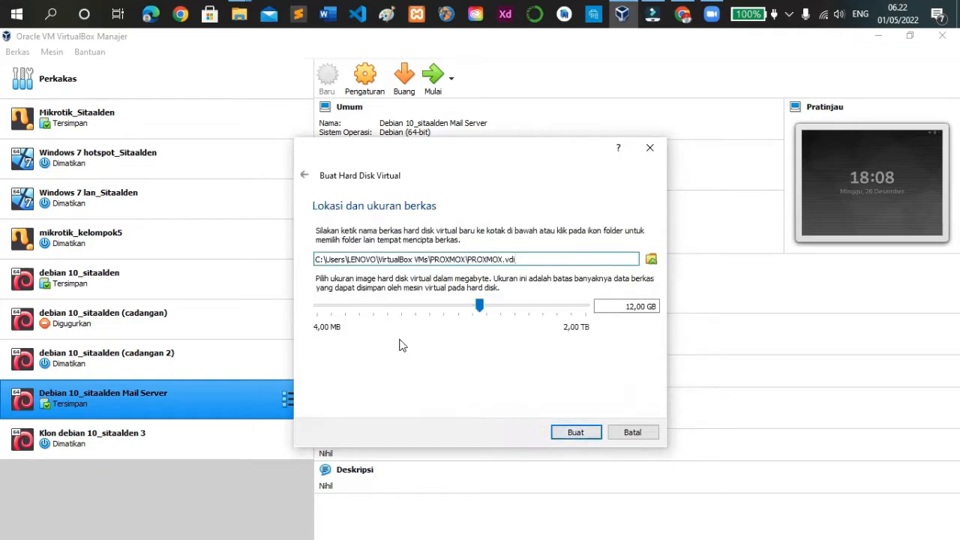
left_click(628, 306)
double_click(630, 306)
type("50")
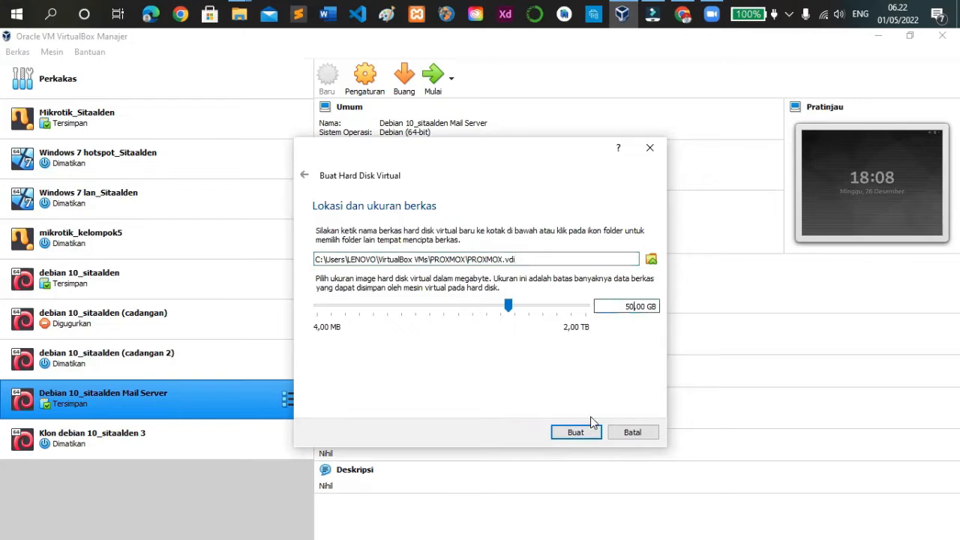
left_click(576, 432)
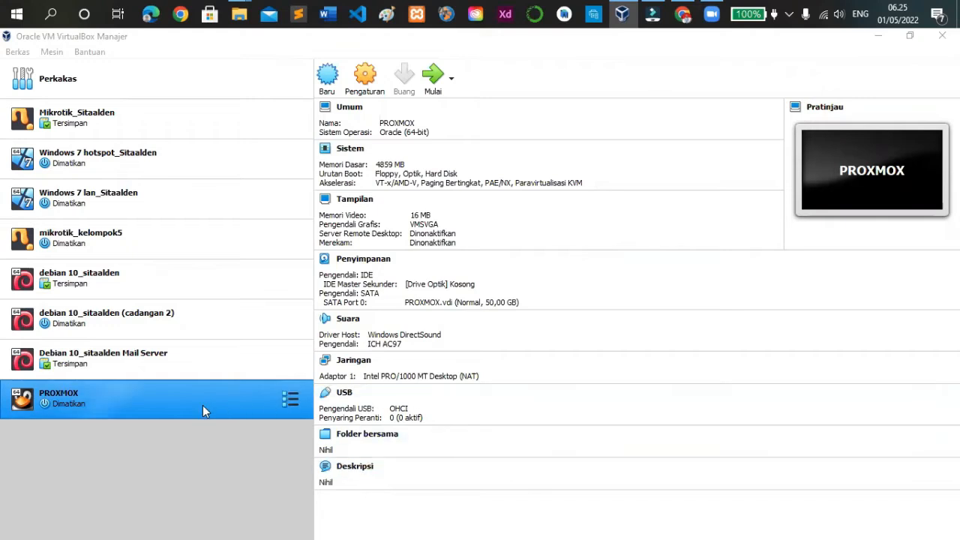
Add a second host-only Ethernet adapter in the host network manager and disable the DHCP server on both adapters
left_click(160, 395)
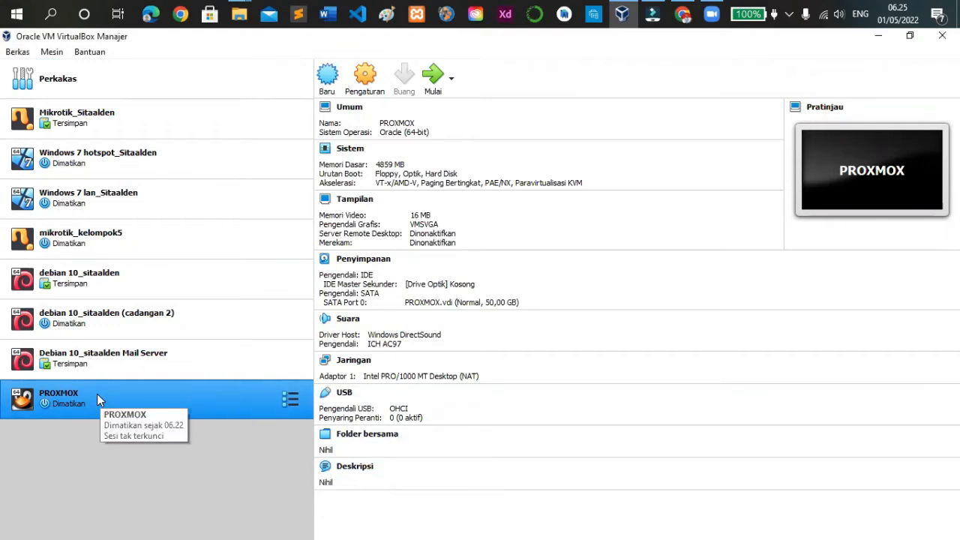
left_click(11, 53)
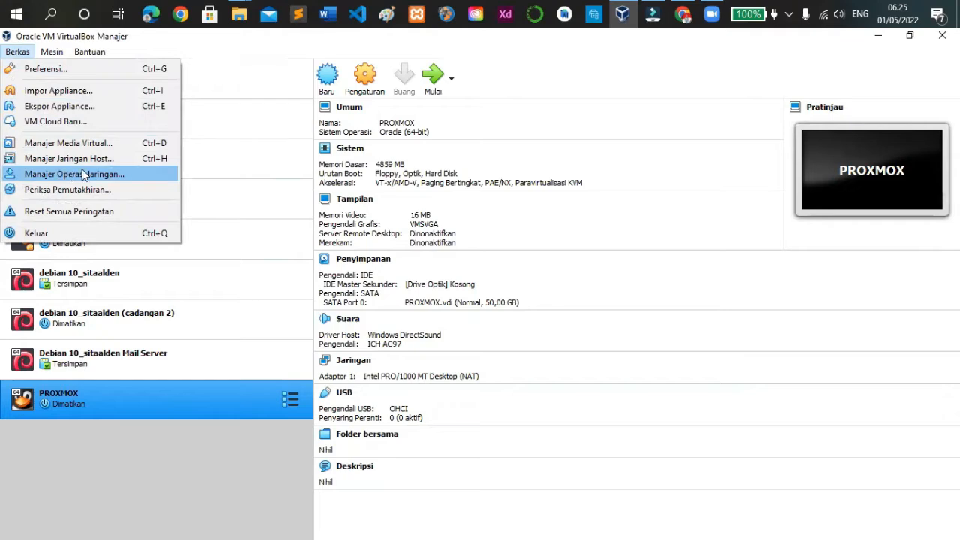
left_click(87, 159)
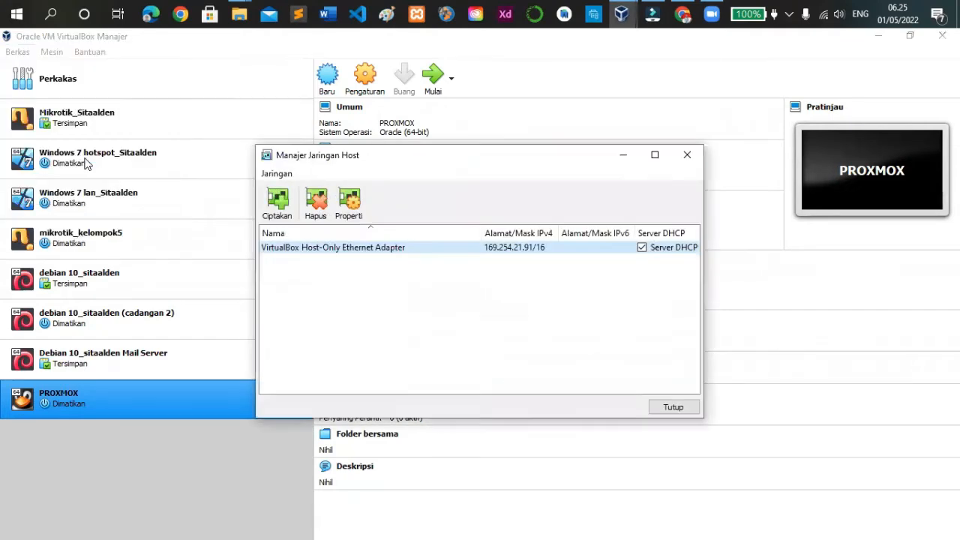
left_click(276, 200)
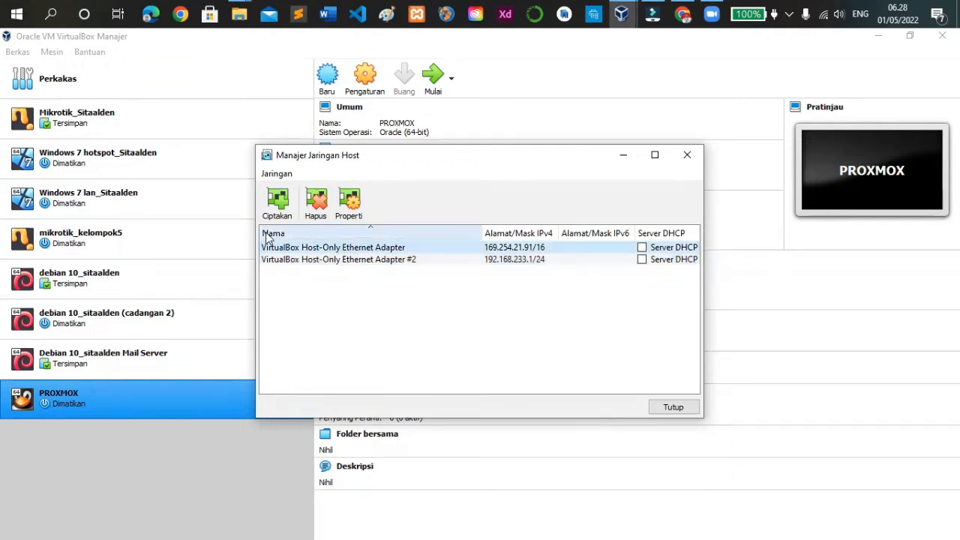
left_click(665, 407)
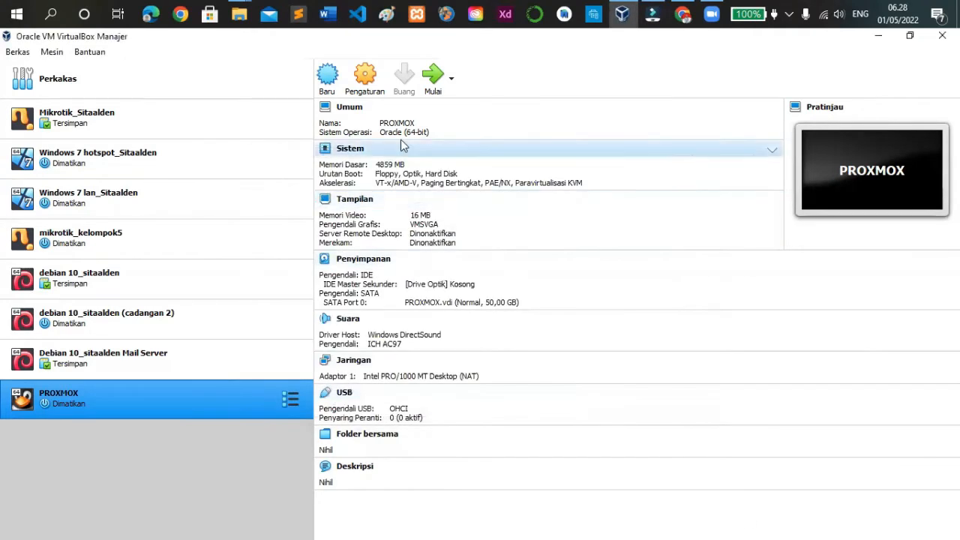
In the PROXMOX machine's system settings, set the pointing device to Tablet Multi-Sentuh USB and the processor count to 2
left_click(357, 69)
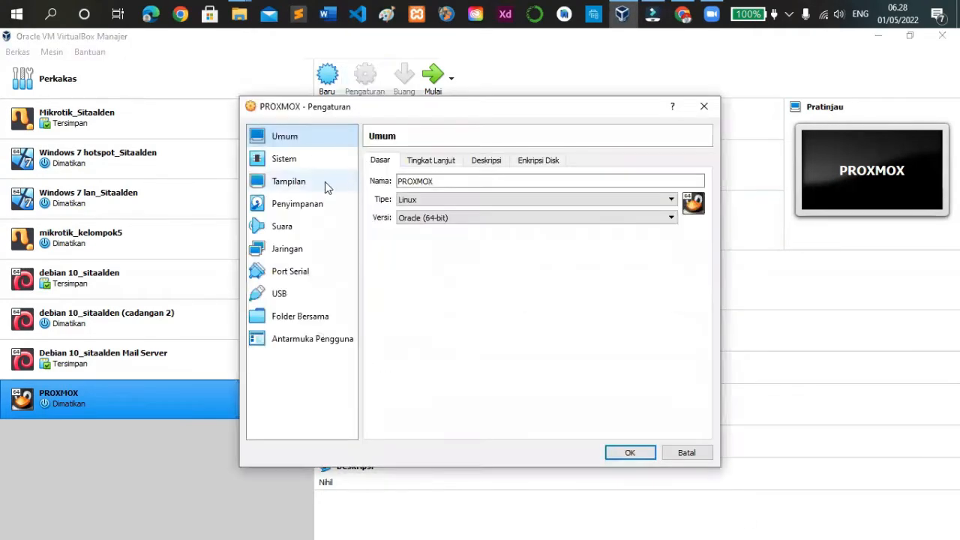
left_click(304, 159)
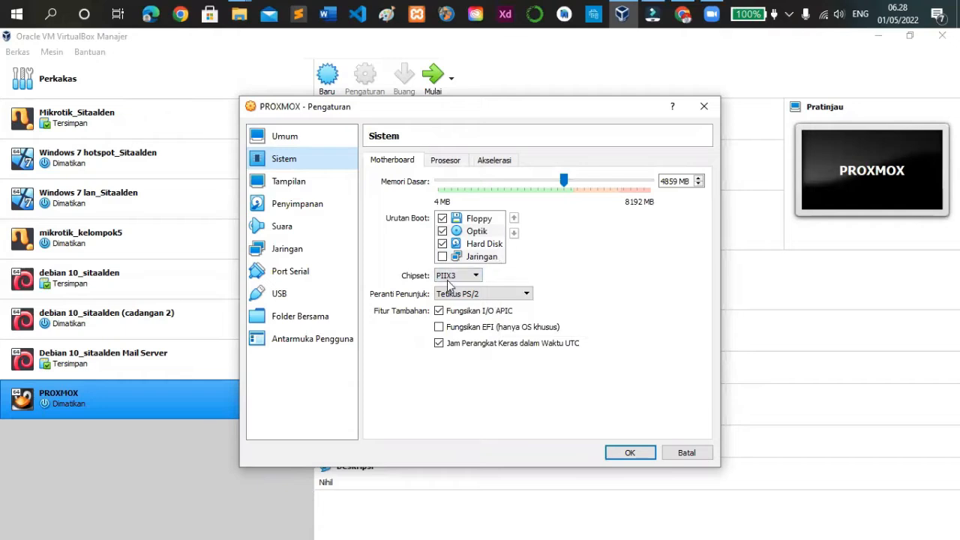
left_click(475, 276)
left_click(476, 276)
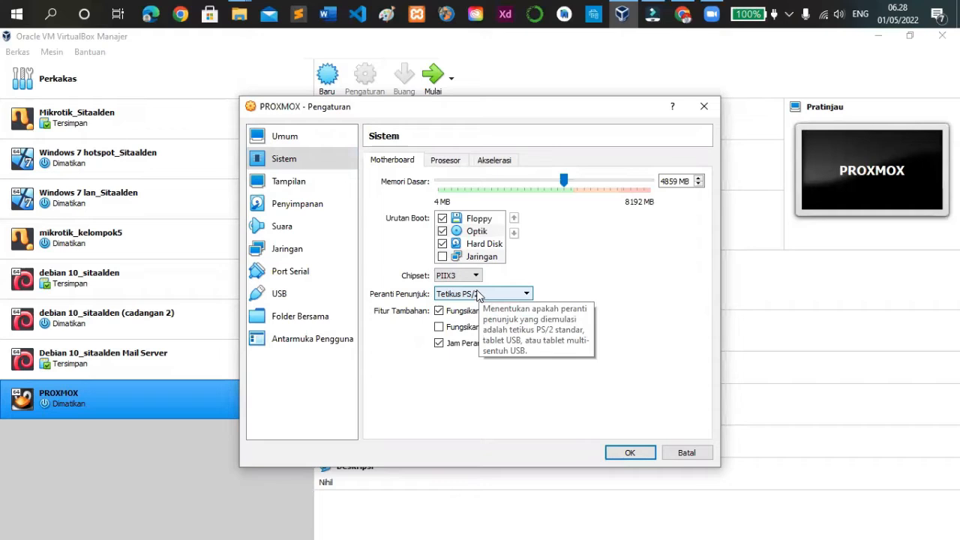
left_click(477, 295)
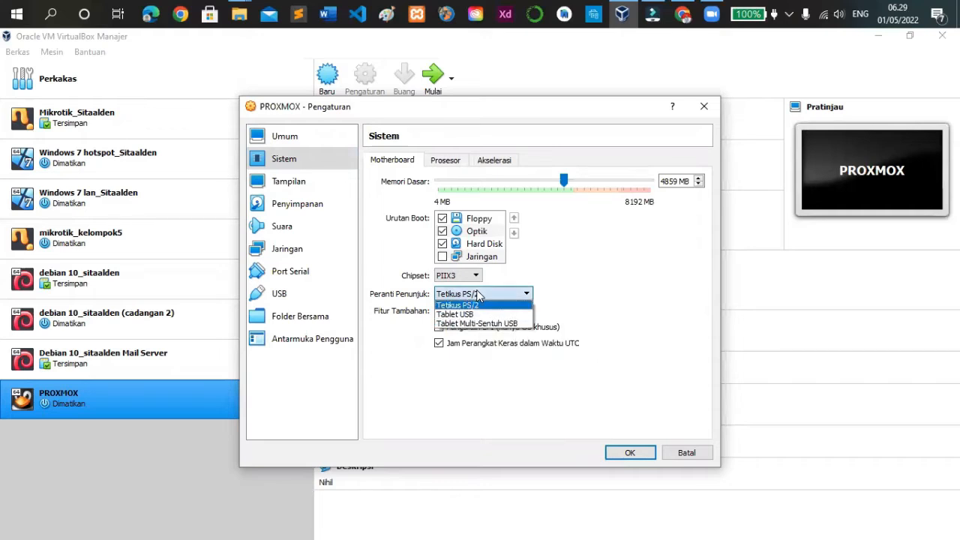
left_click(477, 323)
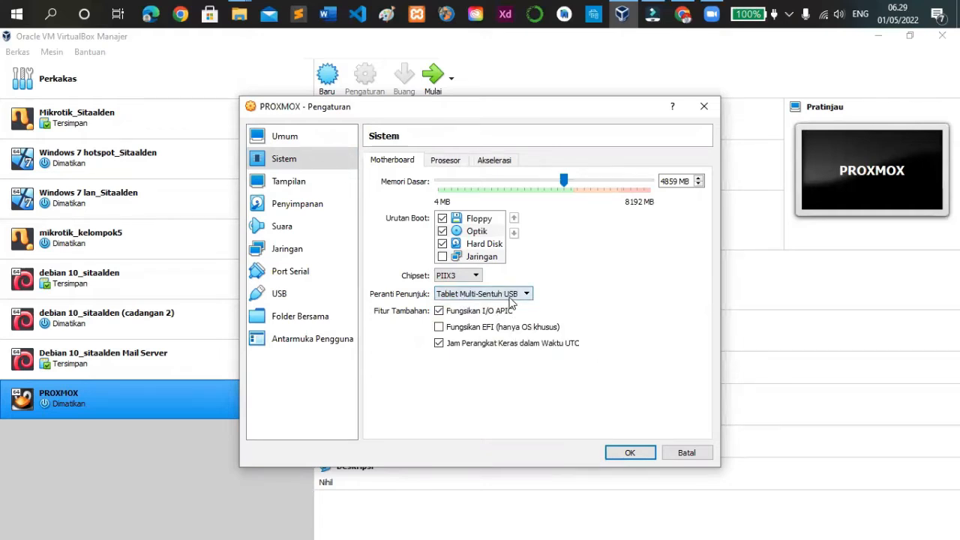
left_click(445, 161)
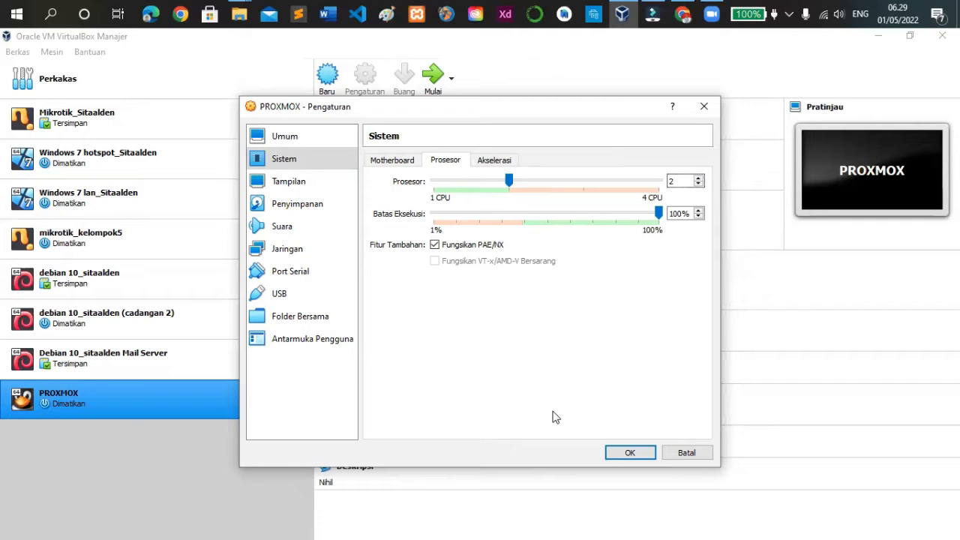
Attach the proxmox-ve_7.1-2 ISO from the UAS CC PROXMOX 3 MEI folder on drive F: to the PROXMOX machine's empty IDE optical drive
left_click(310, 208)
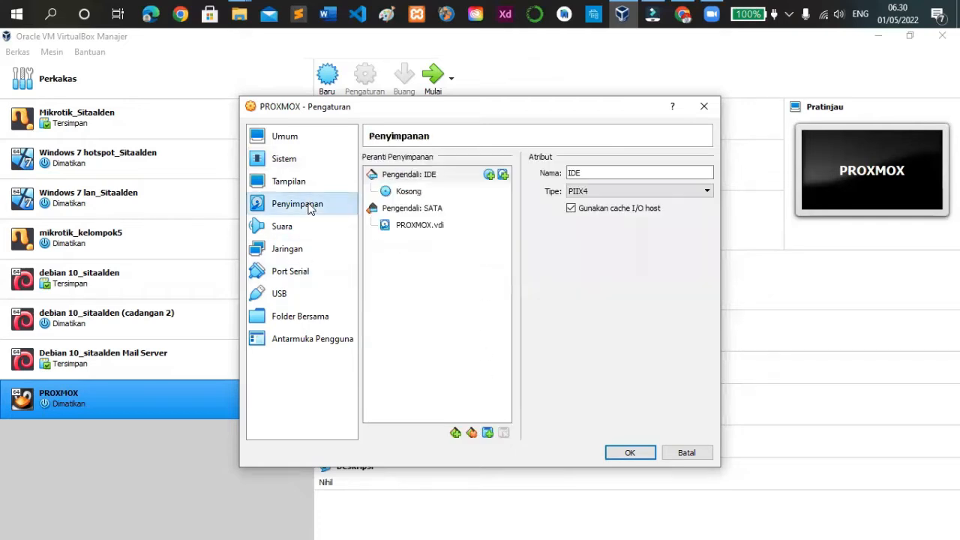
left_click(409, 195)
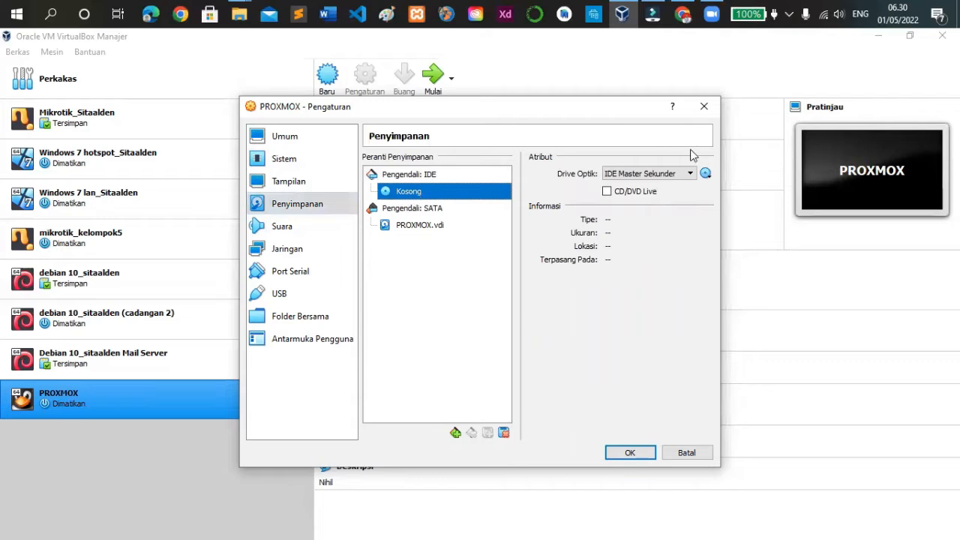
left_click(706, 174)
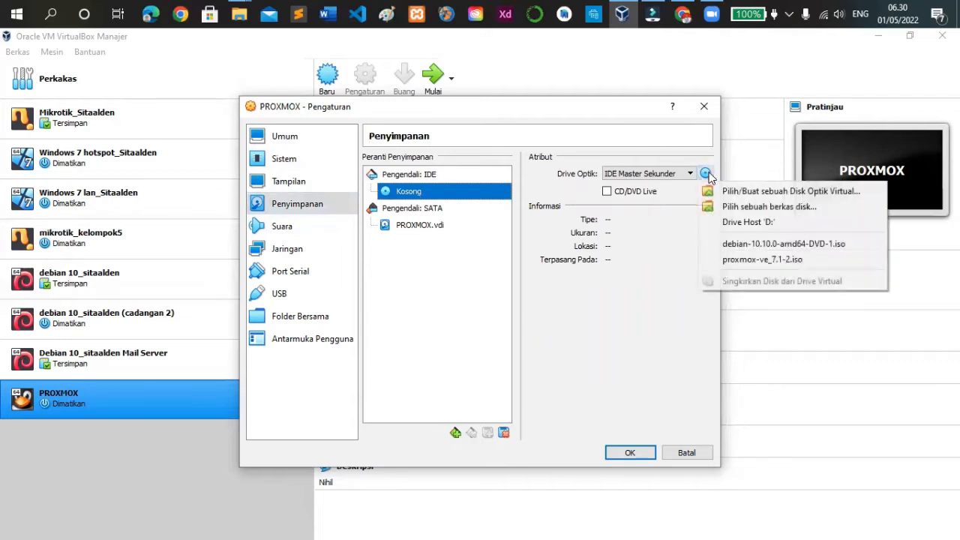
left_click(759, 208)
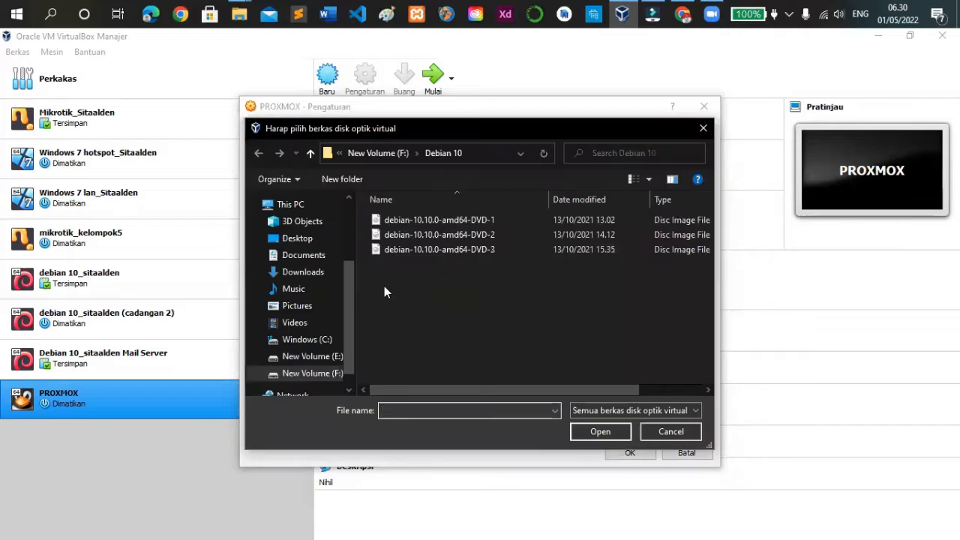
left_click(321, 373)
scroll(585, 314, "up", 2)
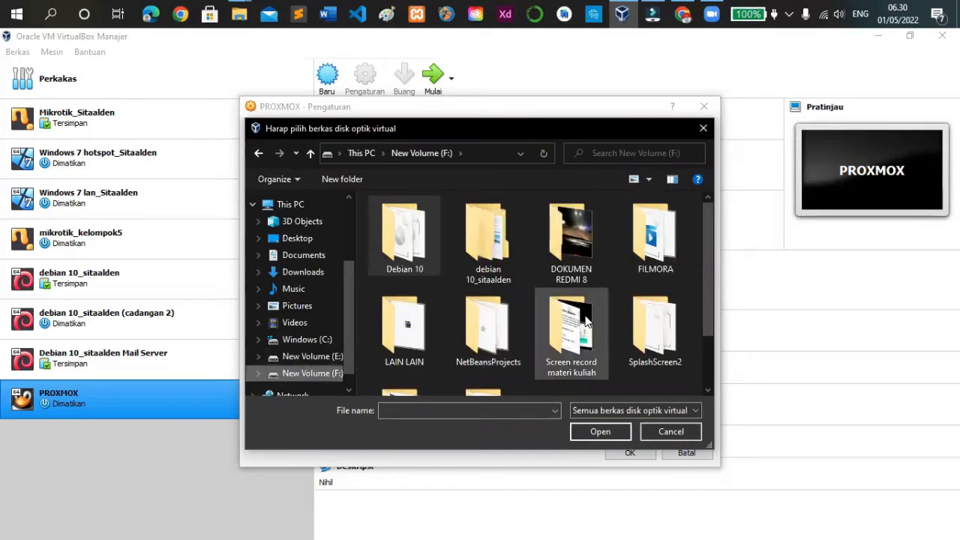
scroll(503, 300, "down", 1)
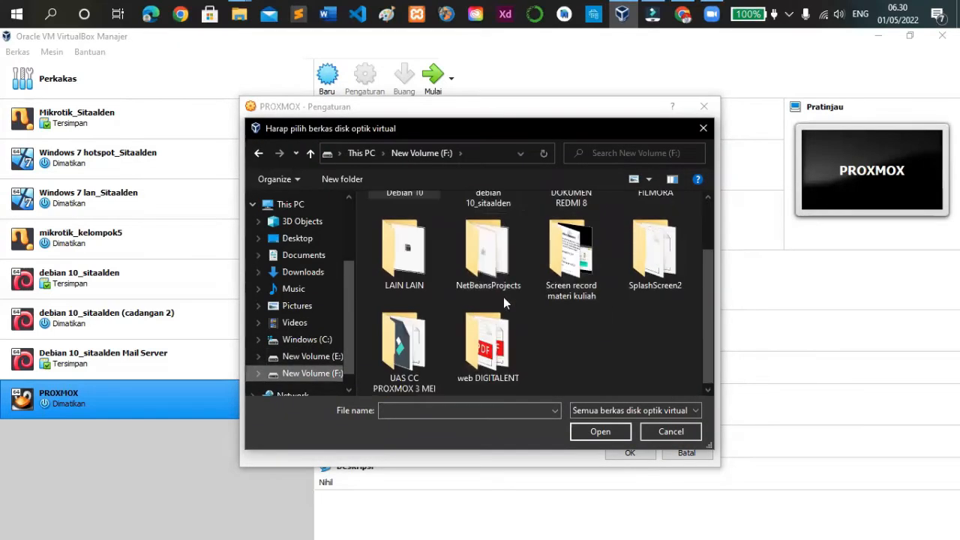
scroll(525, 270, "up", 1)
scroll(574, 283, "down", 2)
double_click(404, 334)
left_click(397, 225)
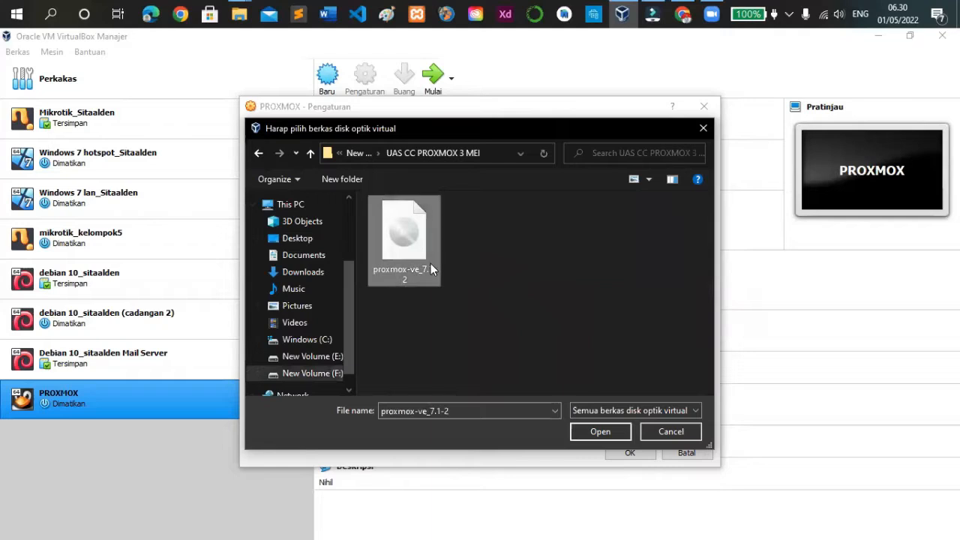
left_click(600, 431)
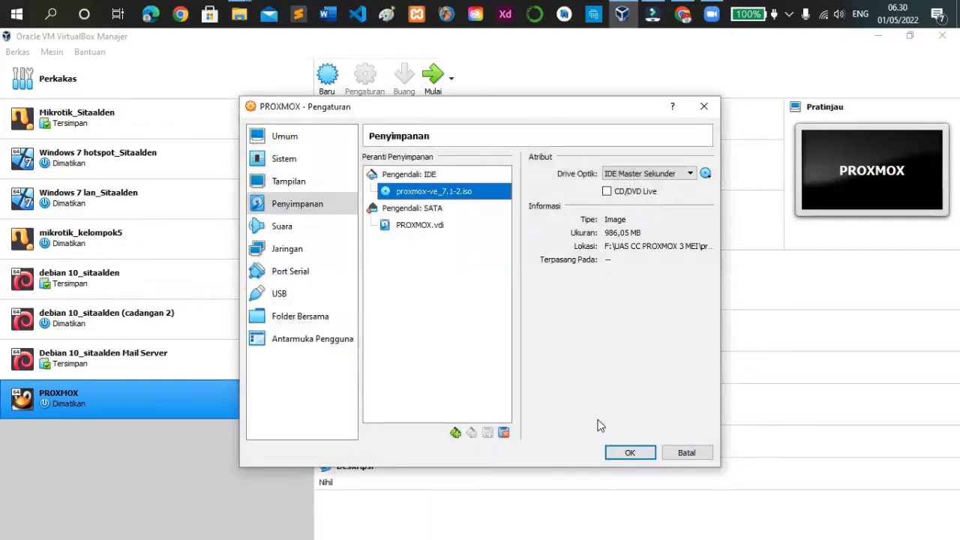
Attach network adapter 1 as Adaptor Hanya-host using VirtualBox Host-Only Ethernet Adapter #2, and save the machine settings
left_click(288, 250)
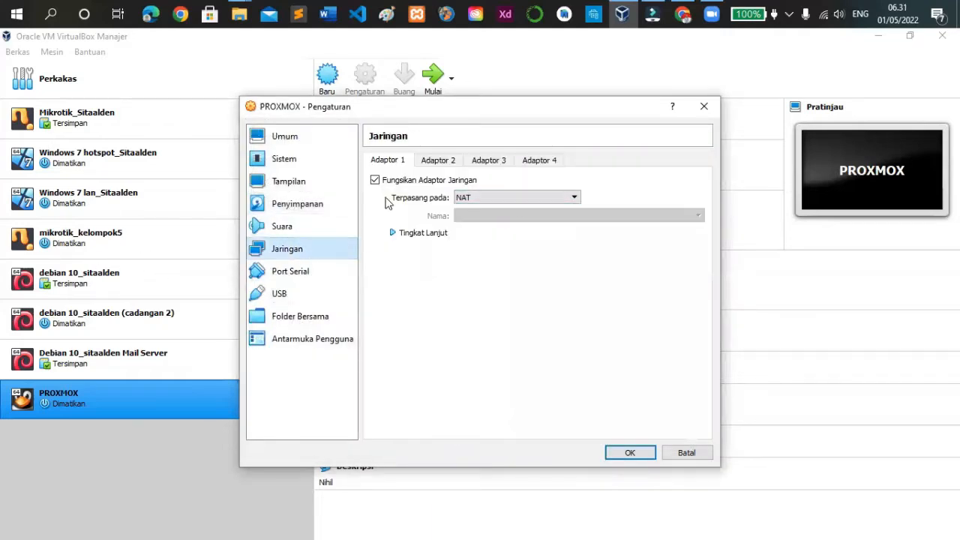
left_click(473, 201)
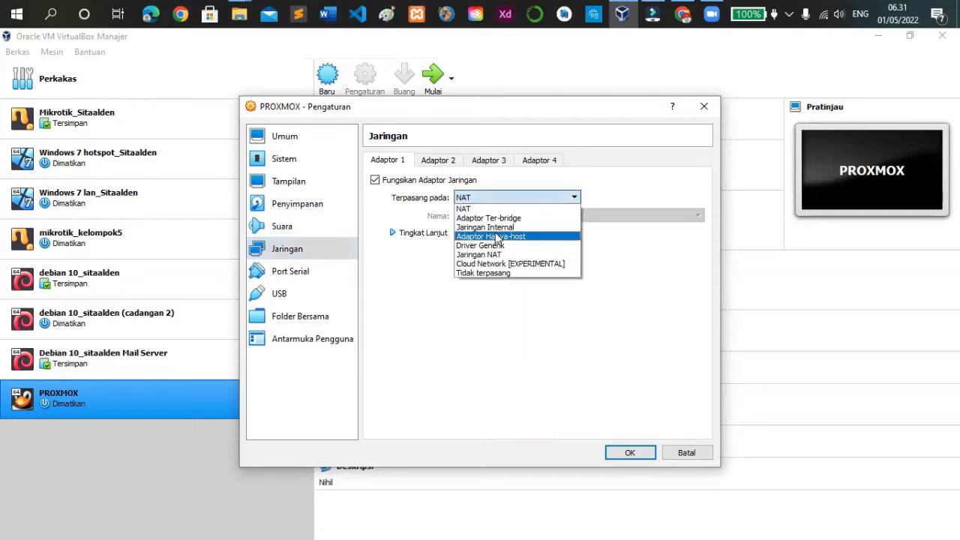
left_click(501, 238)
left_click(505, 217)
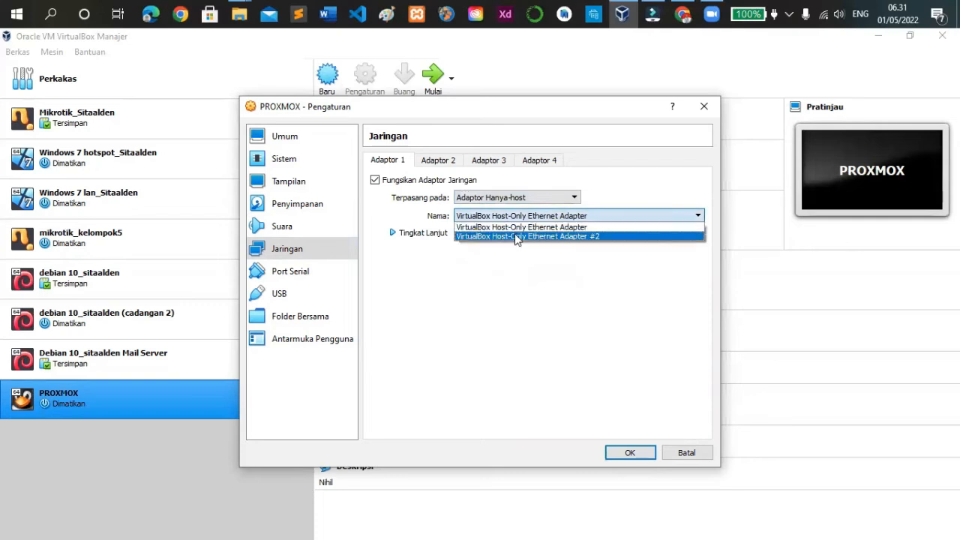
left_click(556, 236)
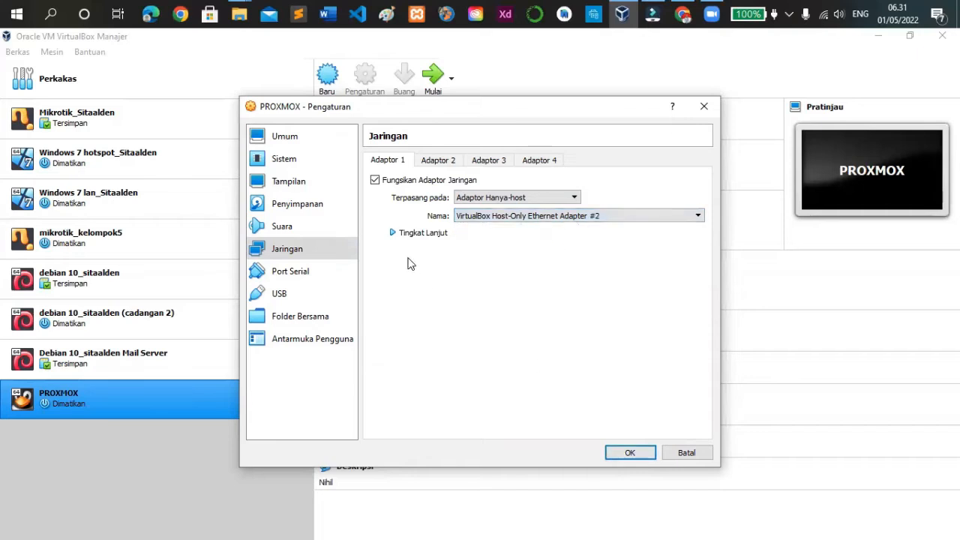
left_click(402, 233)
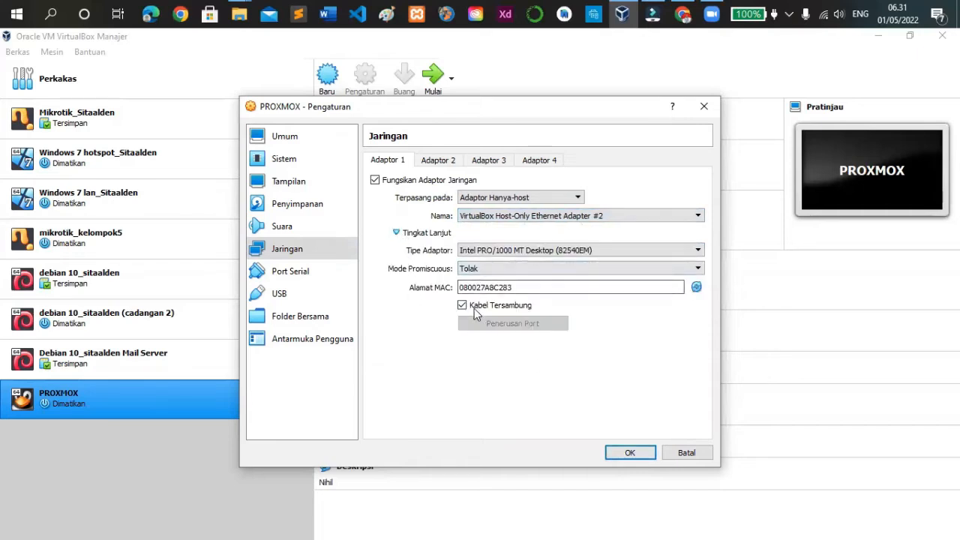
left_click(629, 455)
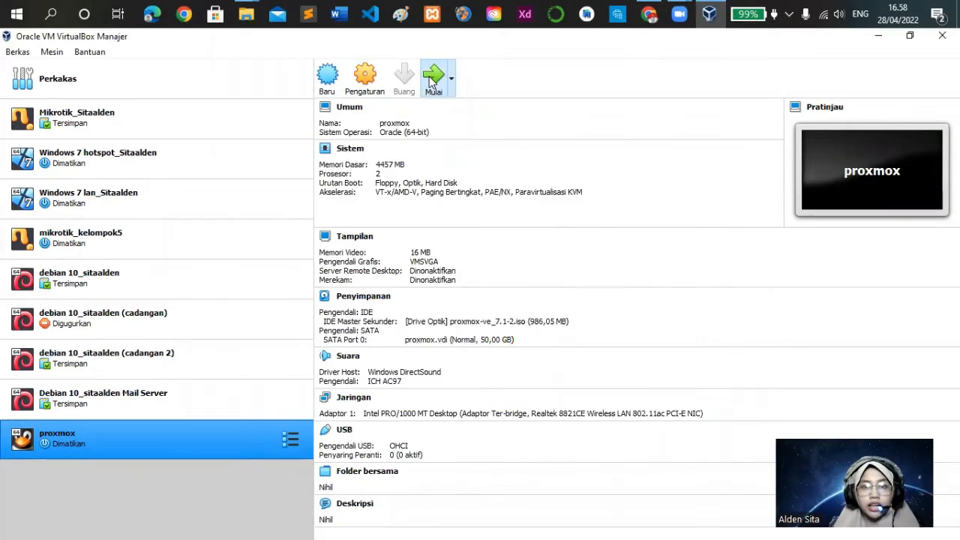
Start the Proxmox virtual machine and launch Install Proxmox VE from its boot menu
left_click(432, 81)
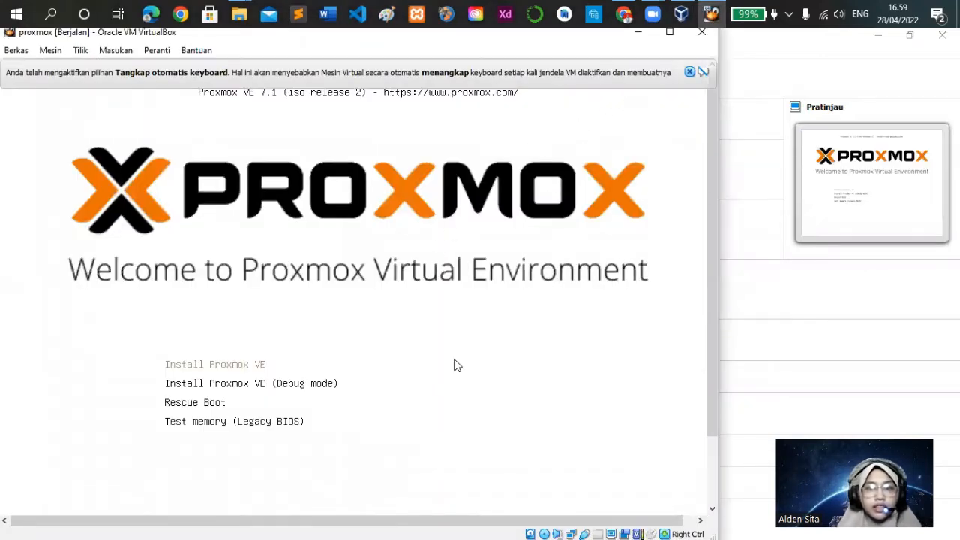
left_click(689, 73)
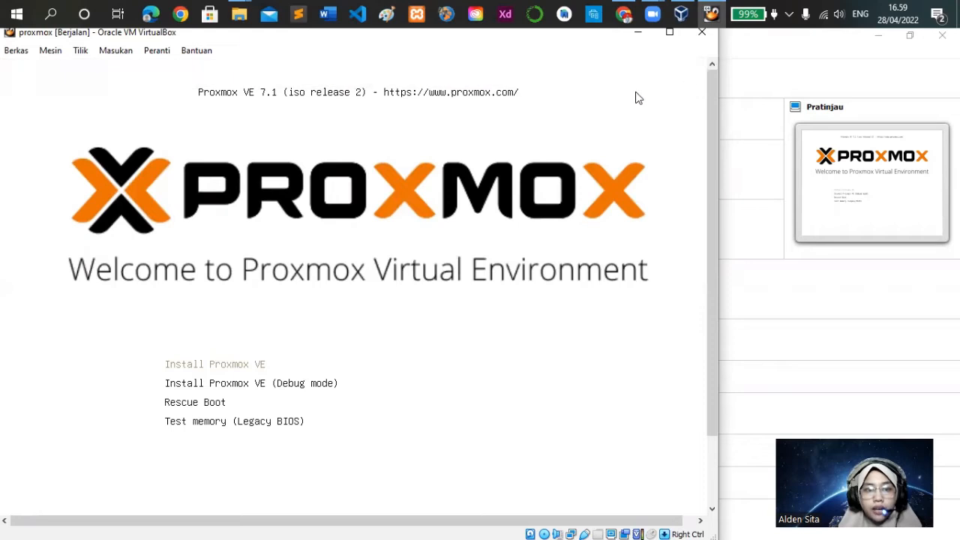
left_click(222, 364)
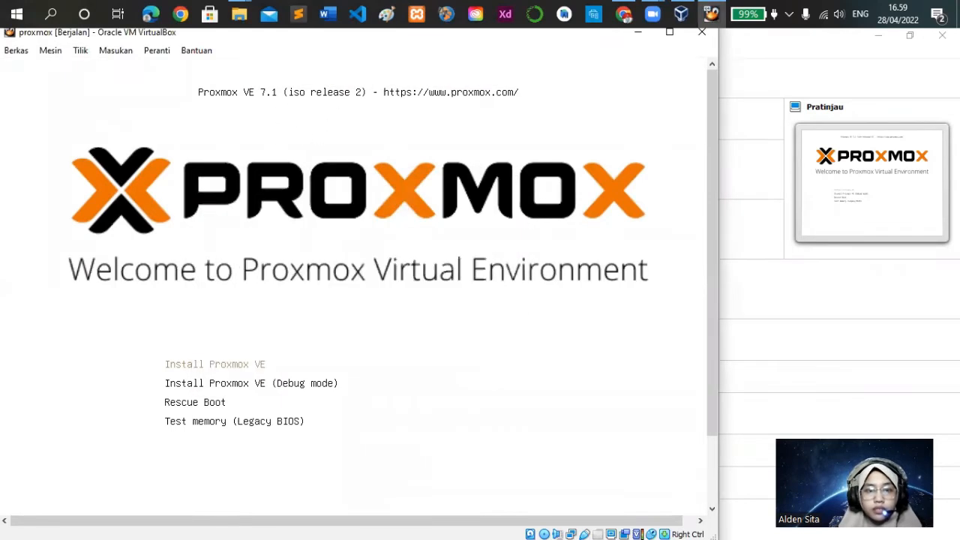
key("Return")
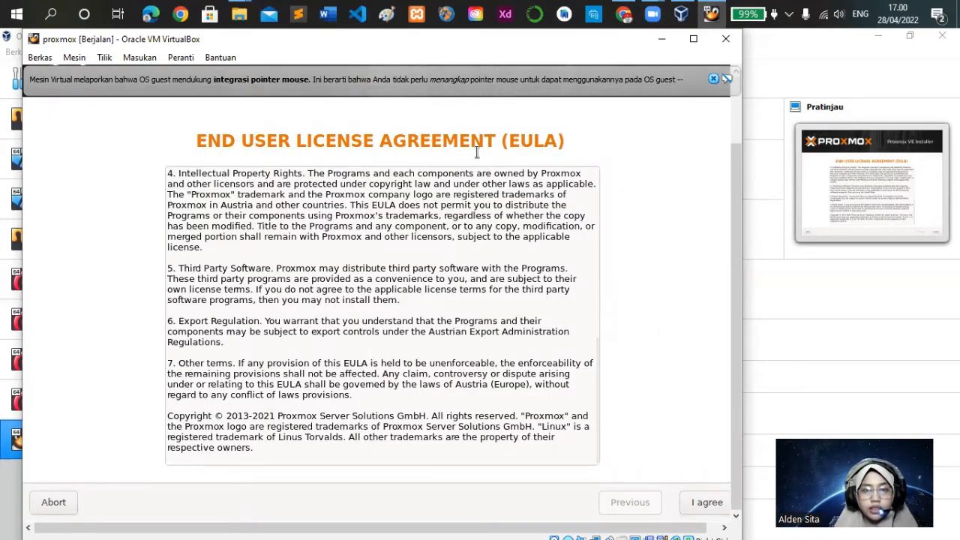
Accept the Proxmox end user license agreement and proceed with /dev/sda as the target hard disk
scroll(414, 336, "up", 2)
scroll(419, 343, "down", 2)
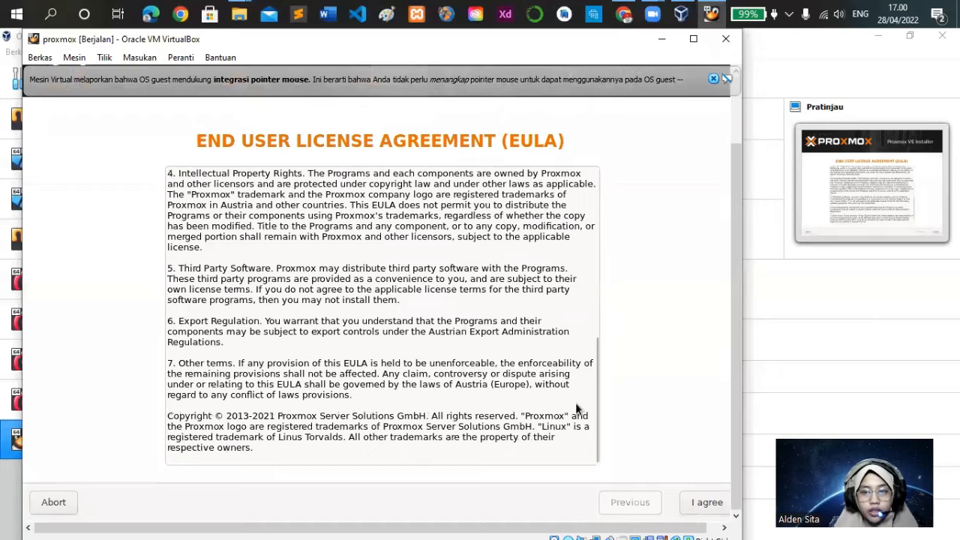
left_click(699, 502)
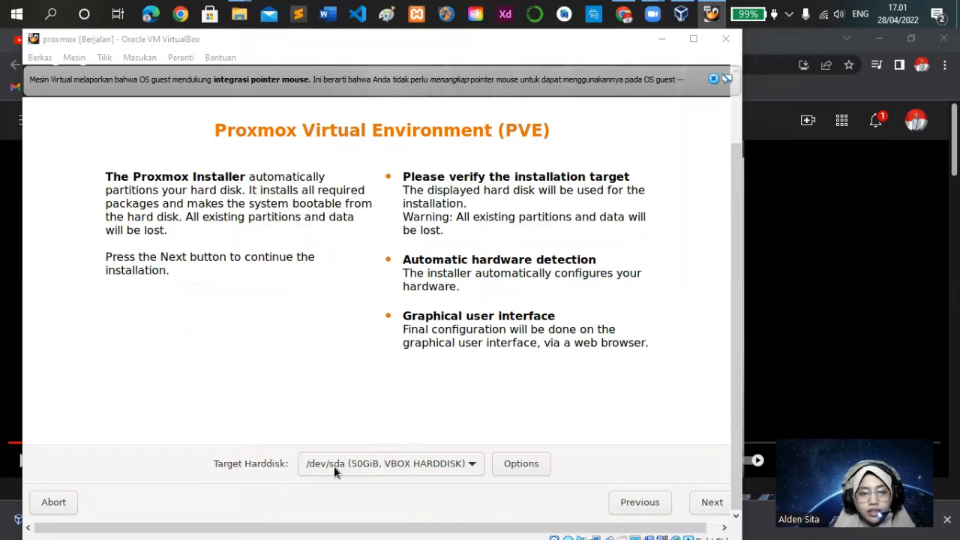
left_click(712, 502)
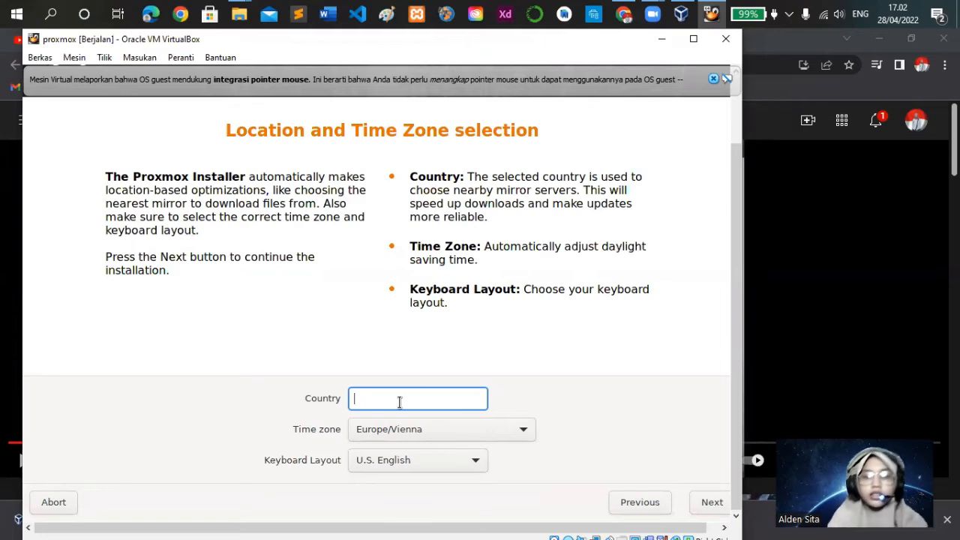
Set the country to Indonesia and accept the Asia/Jakarta time zone with the U.S. English keyboard layout
type("Indonesia")
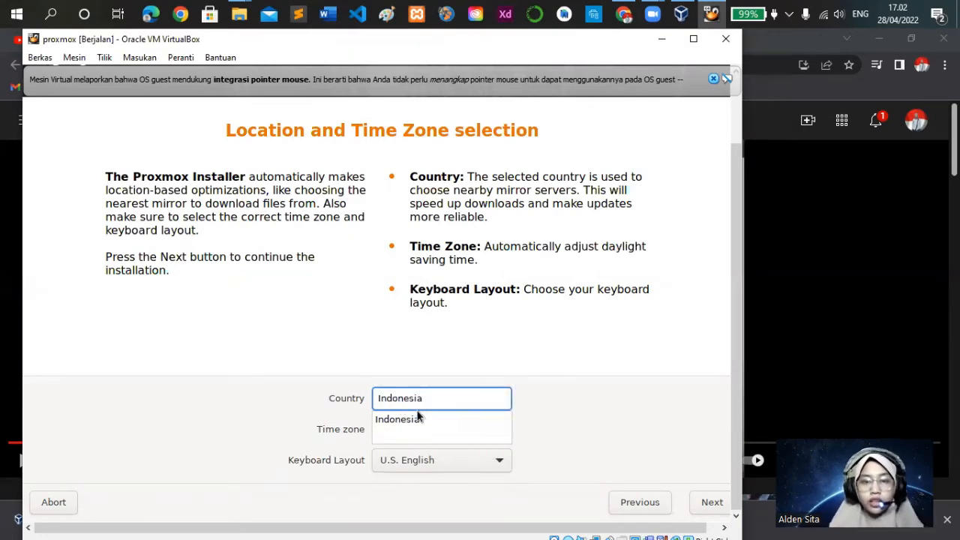
left_click(416, 420)
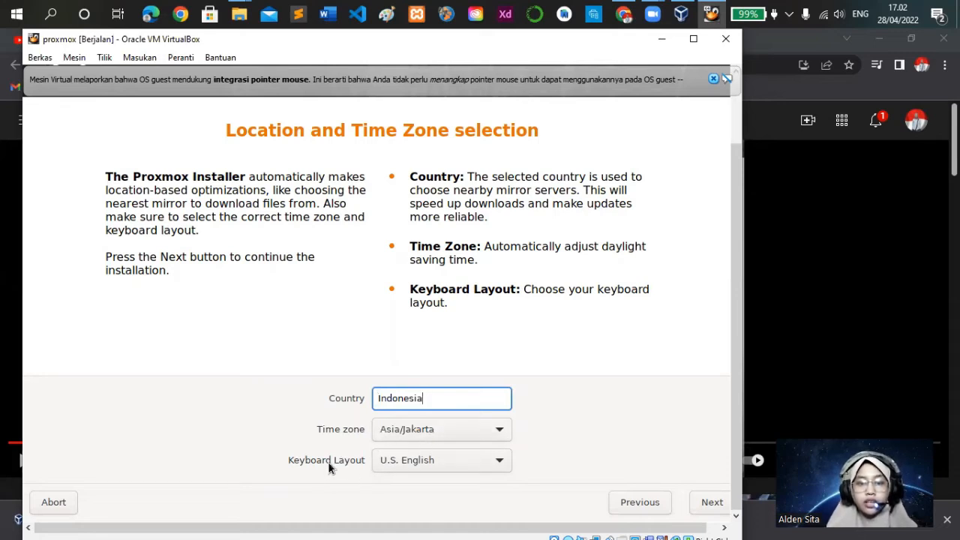
left_click(716, 503)
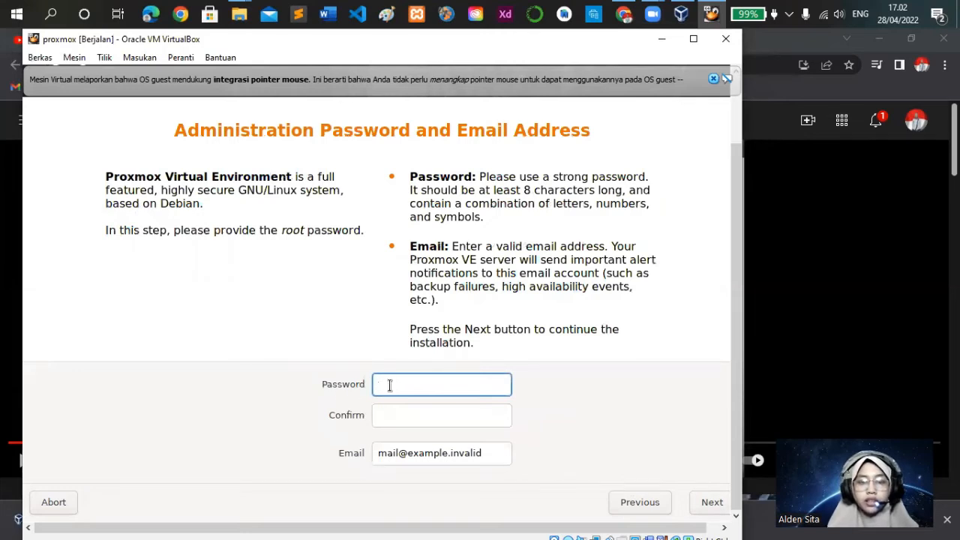
Enter the root administration password and repeat it in the confirmation field
type("12")
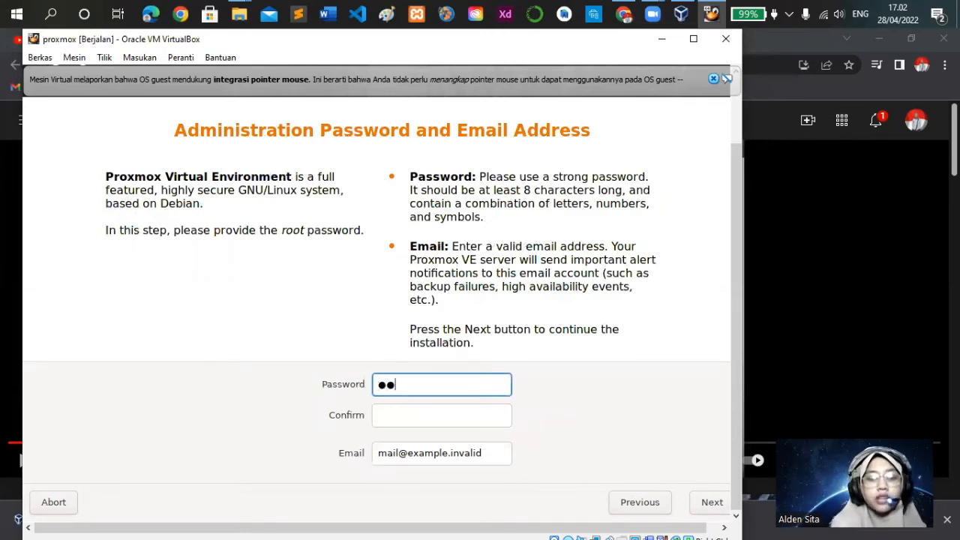
type("345")
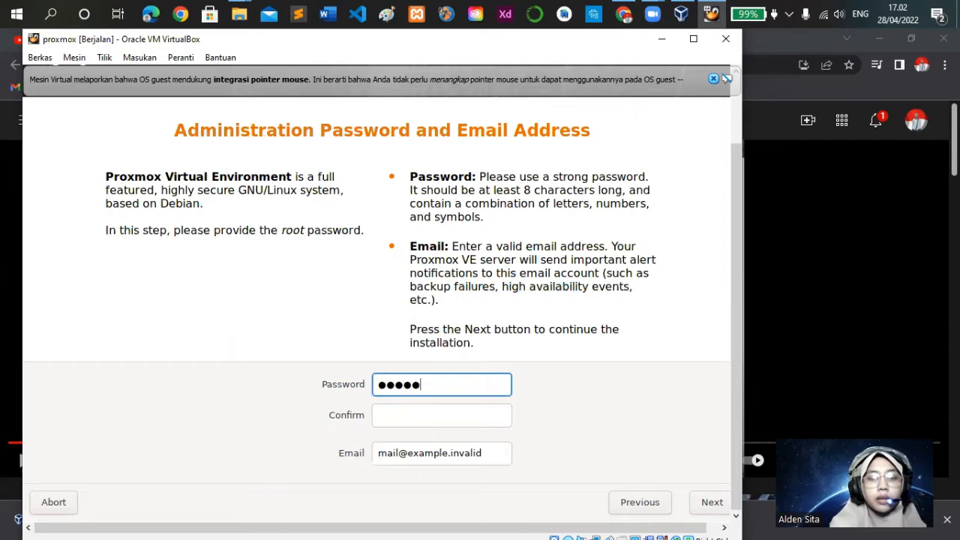
left_click(391, 420)
type("12345")
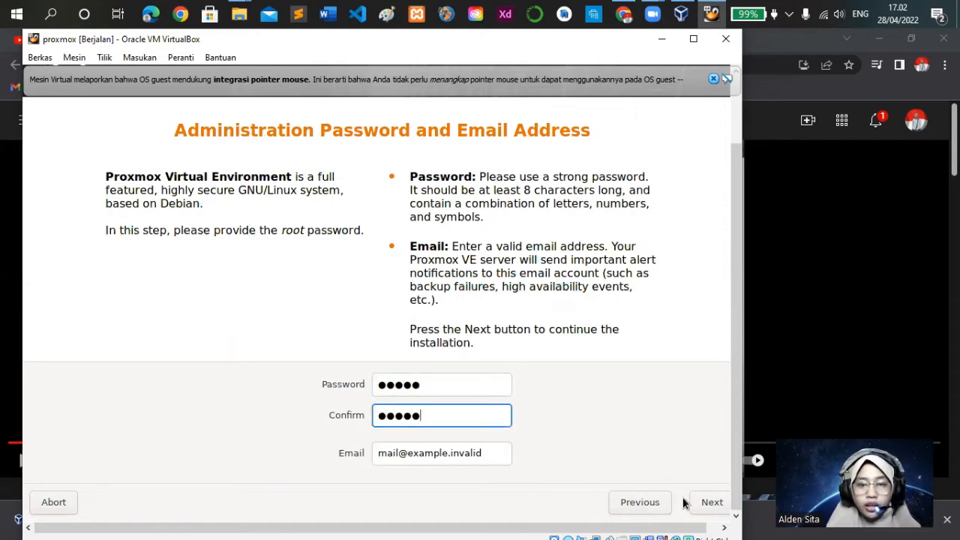
Replace the placeholder email with the administrator's email address and continue to the management network configuration
left_click(380, 453)
left_click_drag(380, 454, 495, 454)
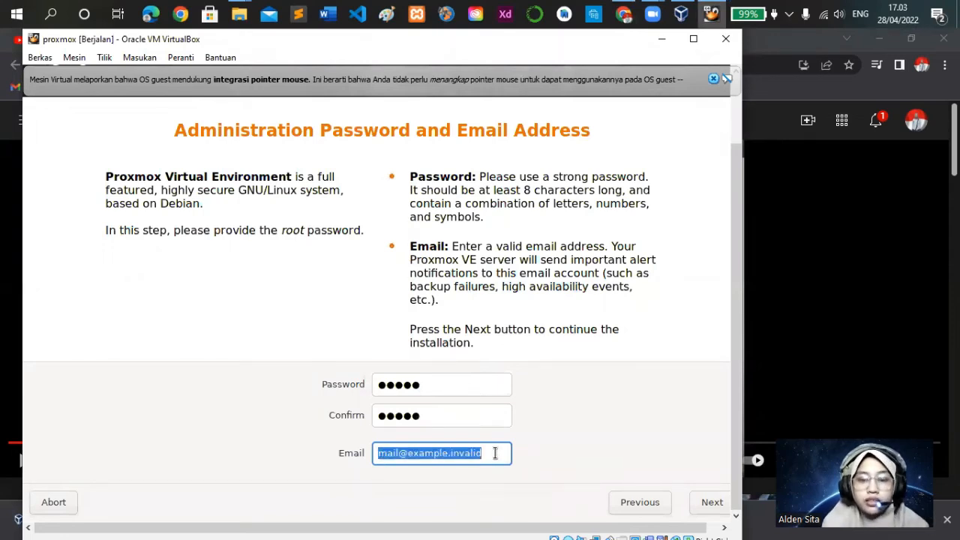
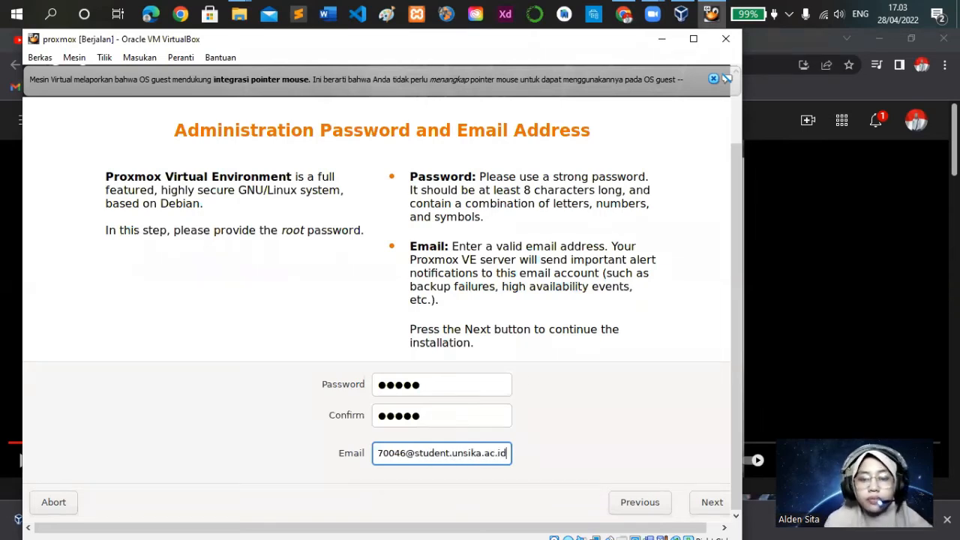
left_click(702, 502)
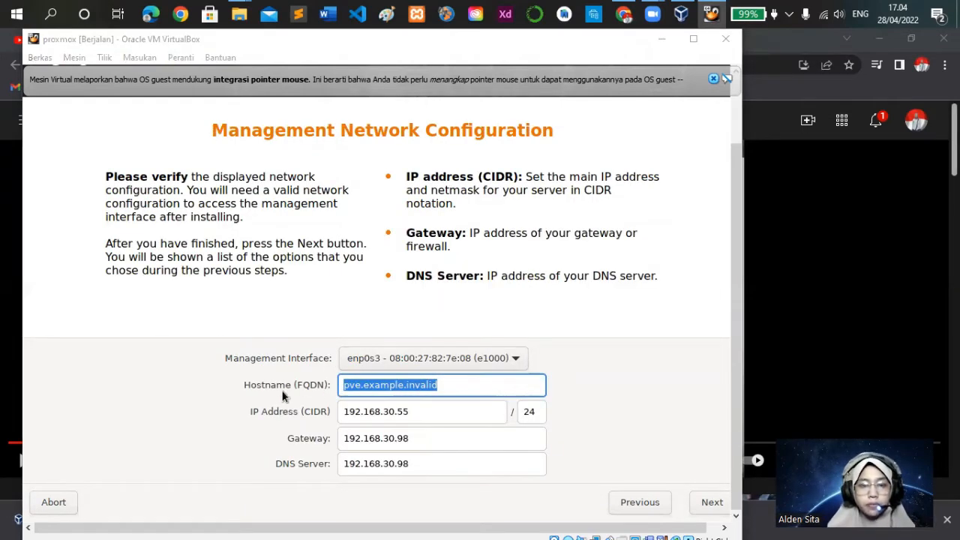
Set the hostname (FQDN) to pve.server1, keep the other network settings, and start the installation from the summary
left_click(441, 384)
left_click_drag(441, 384, 364, 386)
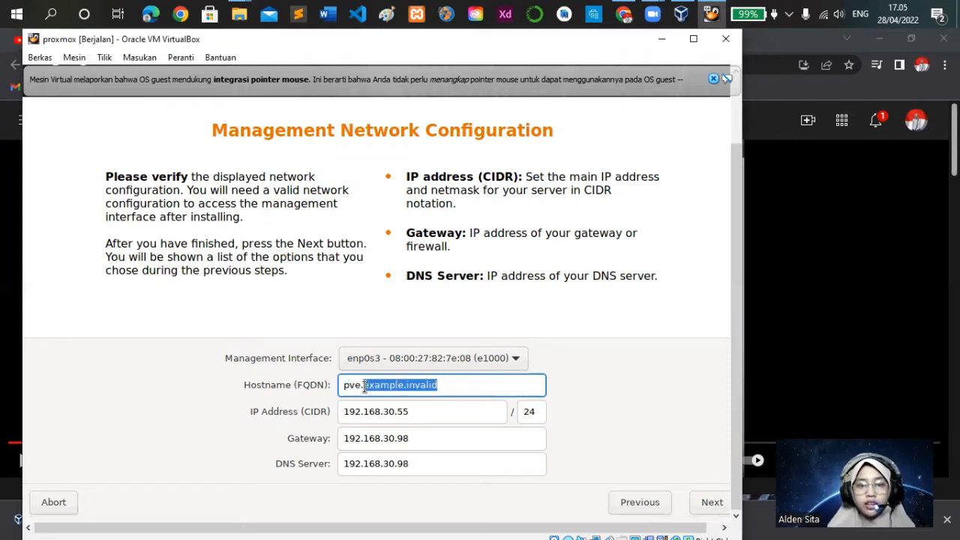
type("ser")
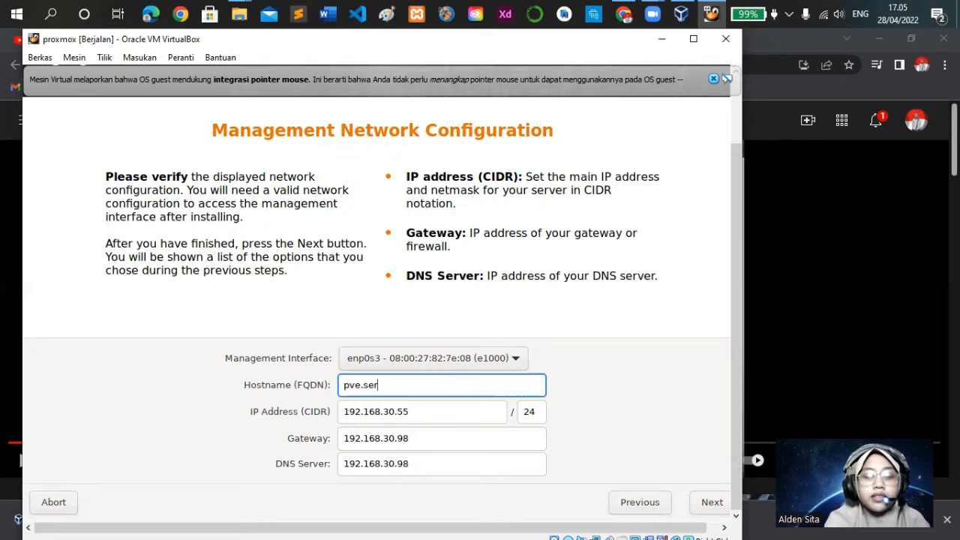
type("ver1")
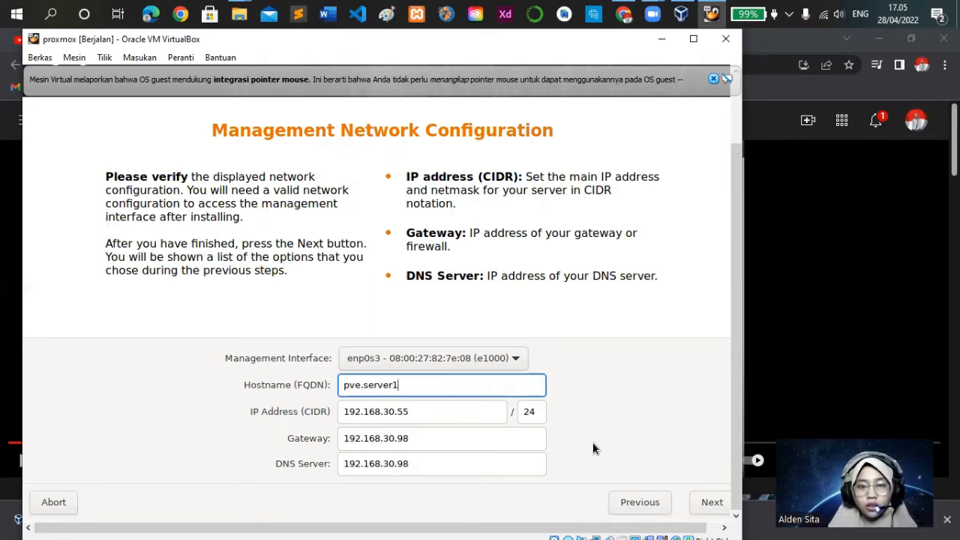
left_click(707, 503)
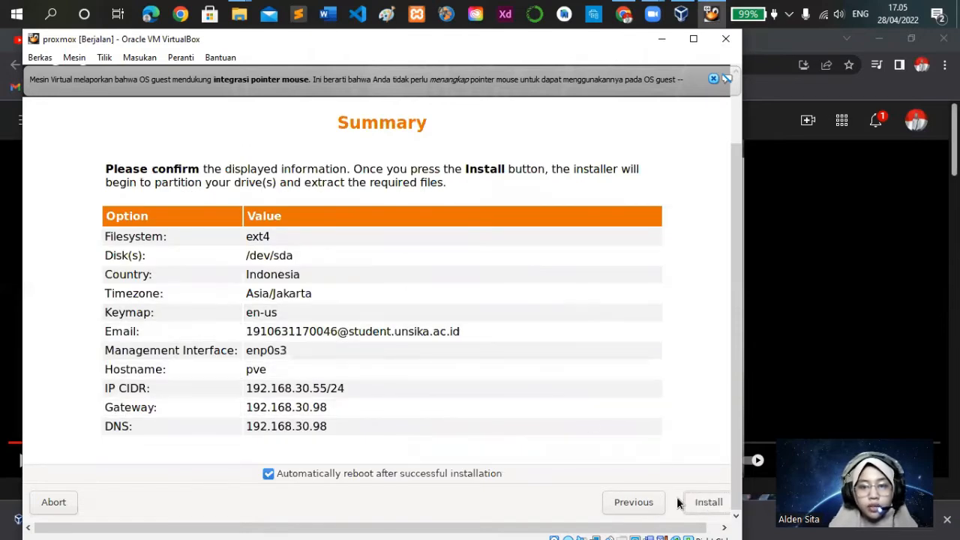
left_click(708, 502)
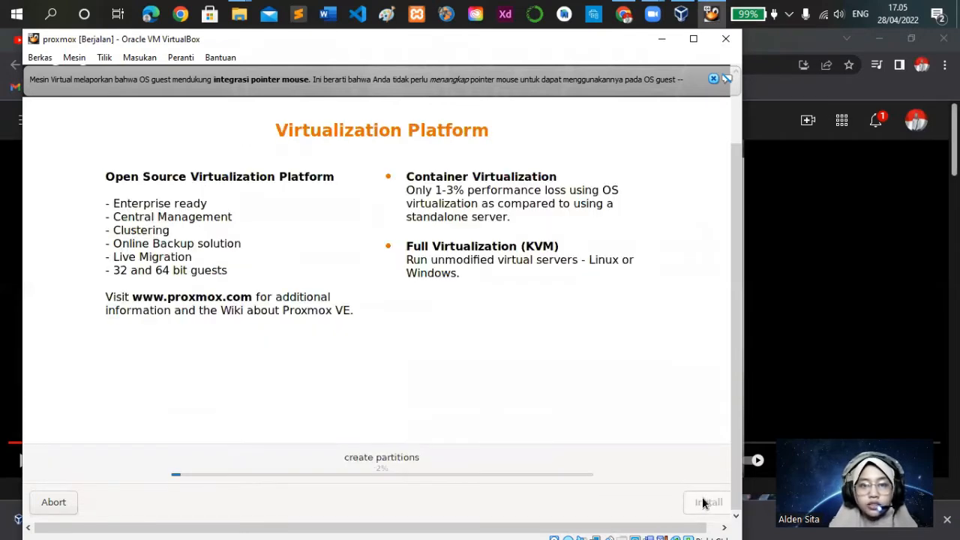
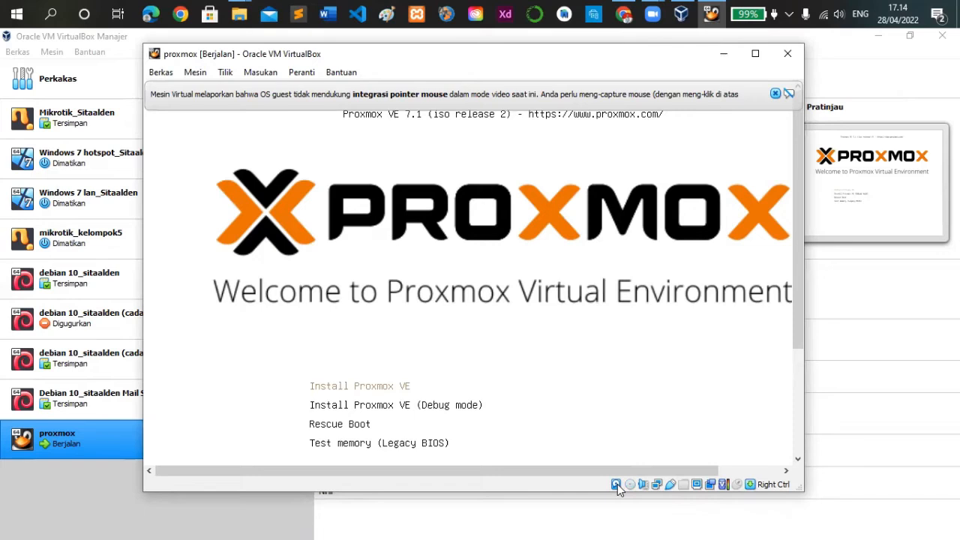
Remove the installer ISO from the virtual optical drive and start the proxmox virtual machine again
mouse_move(617, 484)
left_click(630, 485)
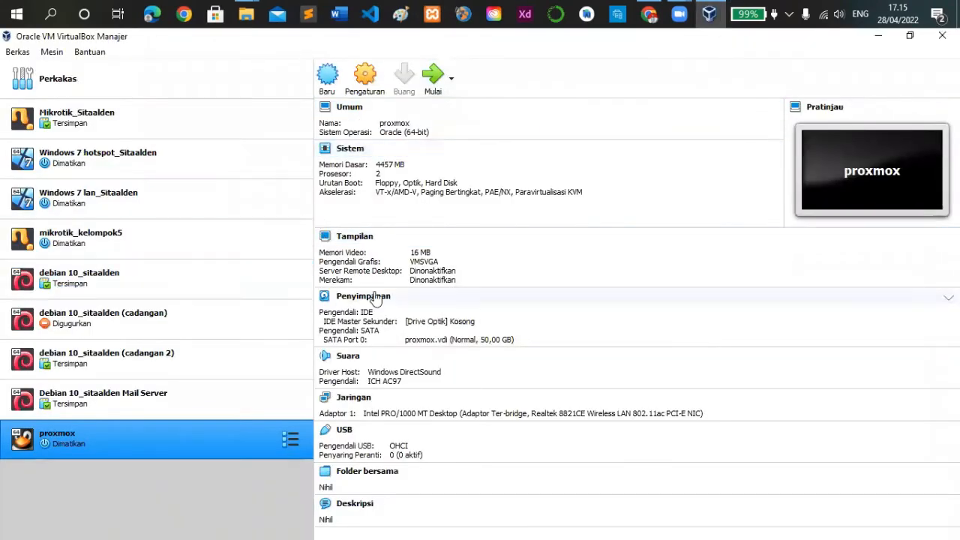
left_click(433, 77)
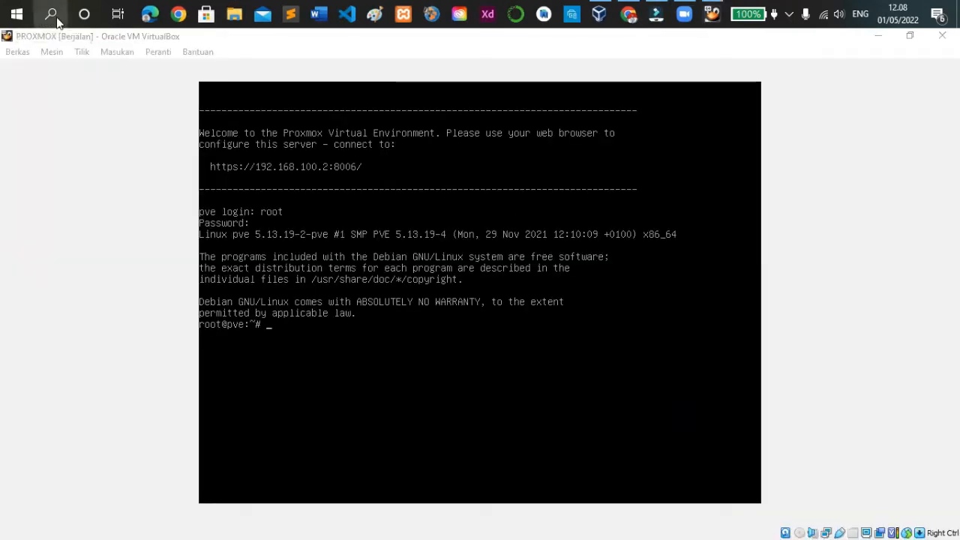
Switch to Command Prompt and ping the Proxmox server at 192.168.100.2
left_click(55, 15)
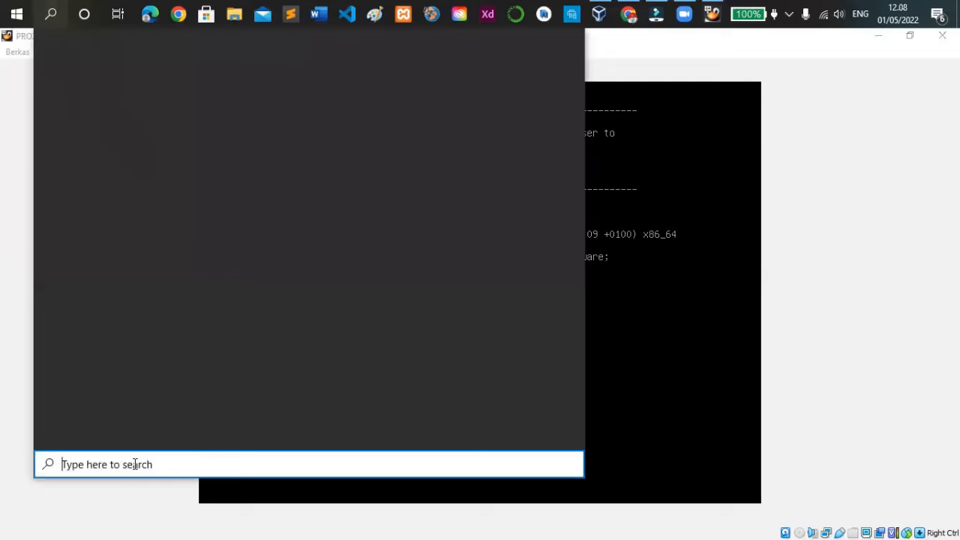
type("cmd")
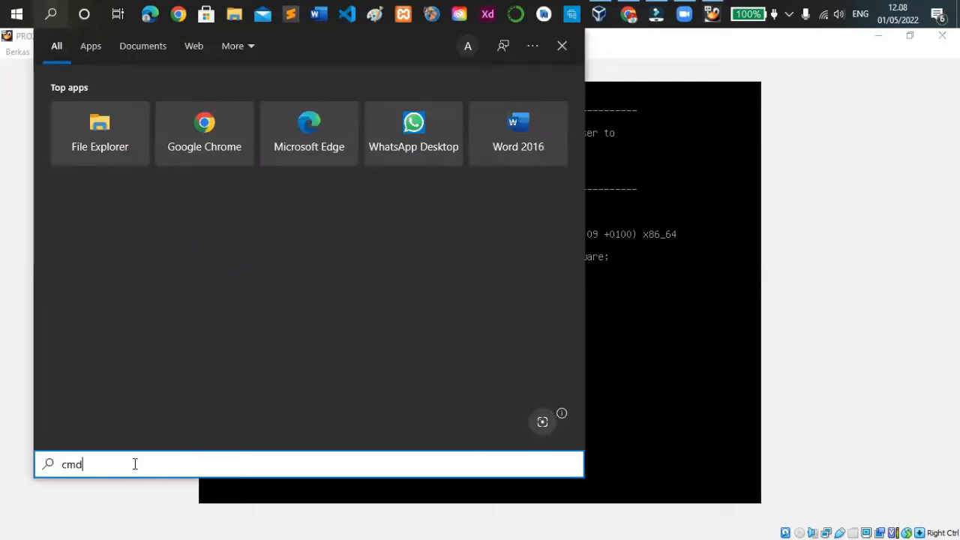
left_click(53, 524)
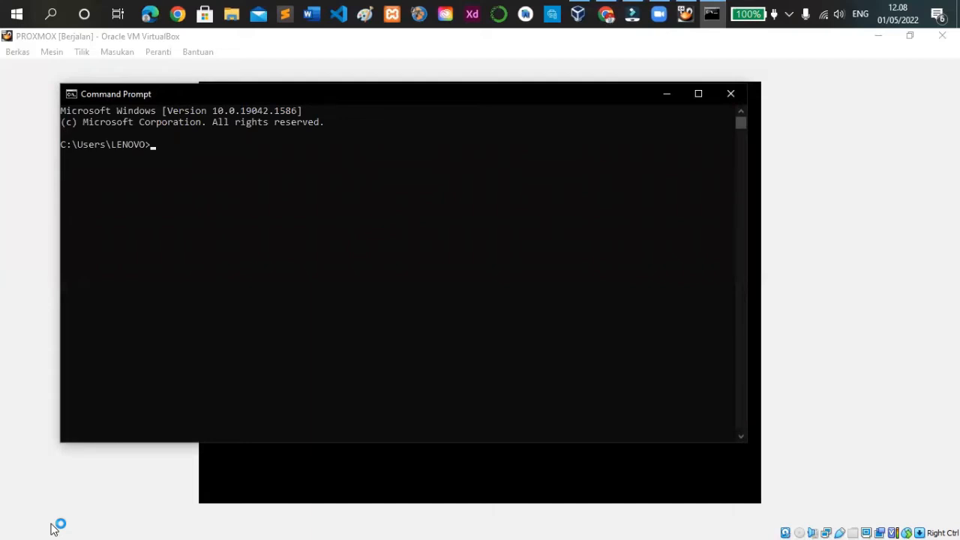
type("ping 192.168.100.2")
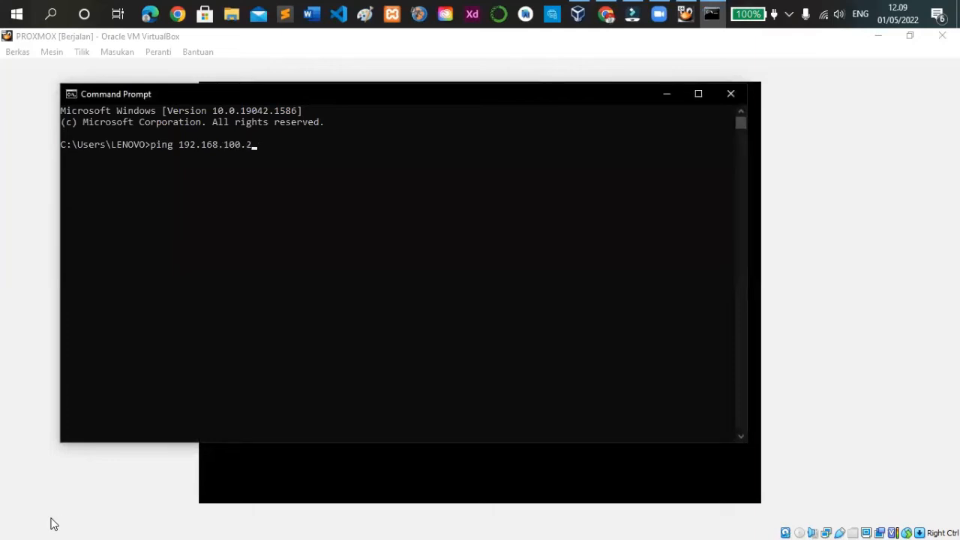
key("Return")
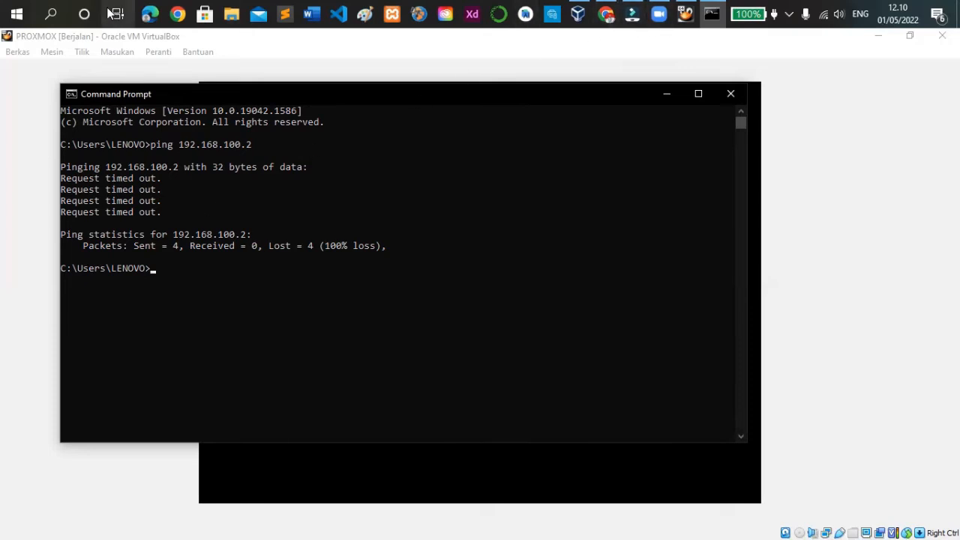
Switch to Windows Settings and open the network adapter list from the Network & Internet status page
left_click(16, 14)
left_click(15, 429)
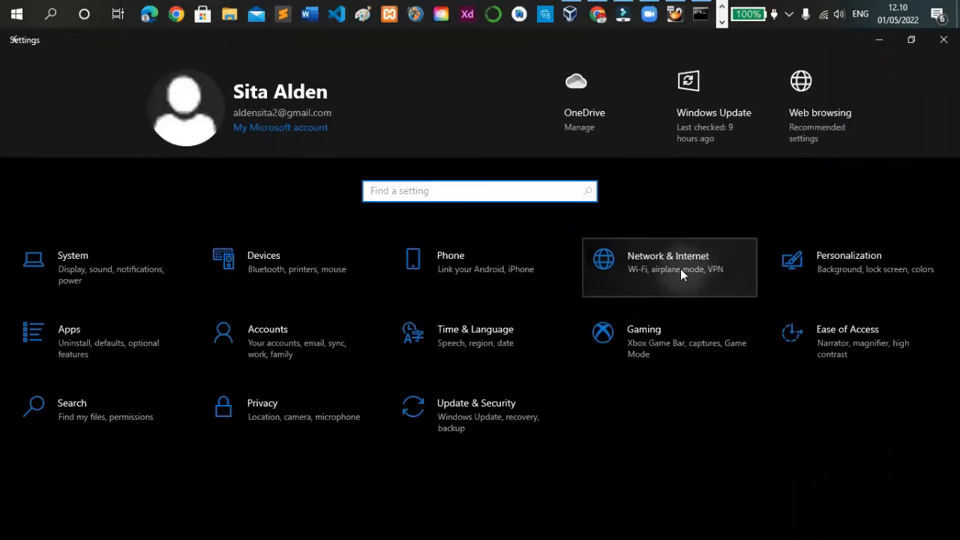
left_click(669, 263)
scroll(660, 277, "down", 2)
scroll(658, 286, "down", 1)
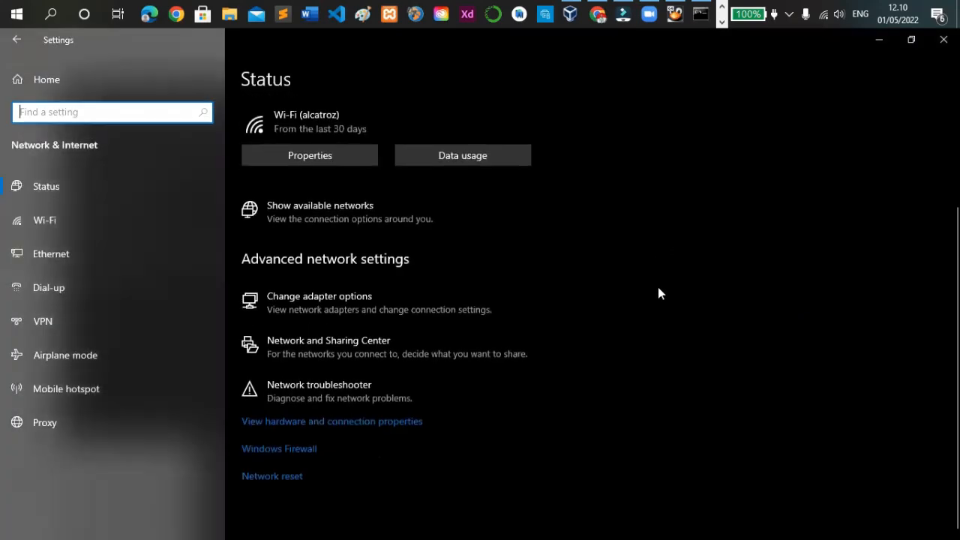
scroll(658, 291, "up", 2)
scroll(658, 290, "down", 1)
scroll(659, 296, "down", 1)
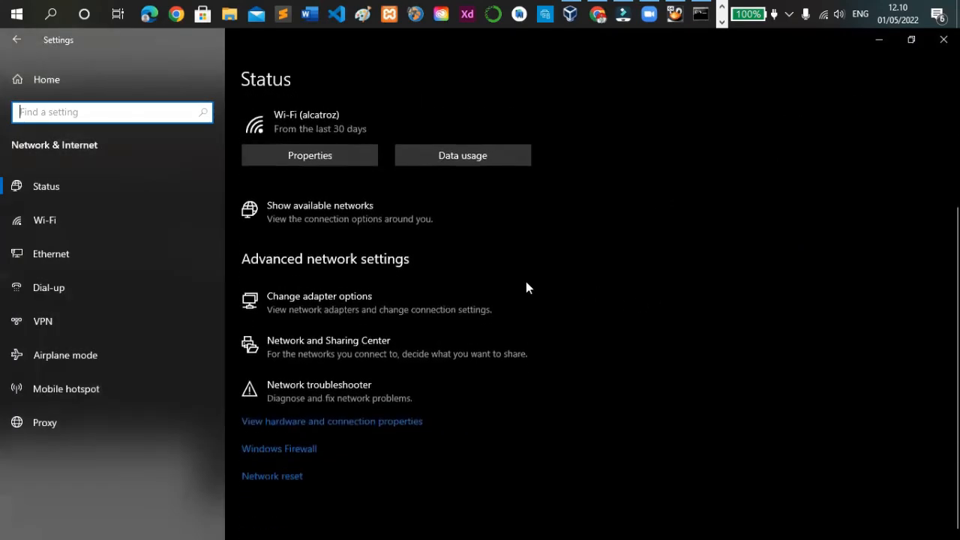
left_click(325, 297)
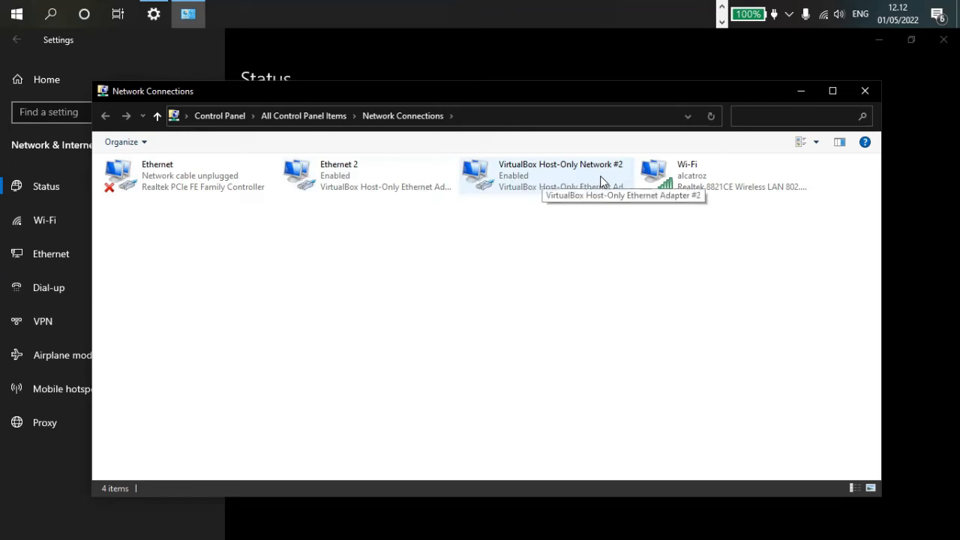
Open the Internet Protocol Version 4 properties of the VirtualBox Host-Only Network #2 adapter
double_click(539, 168)
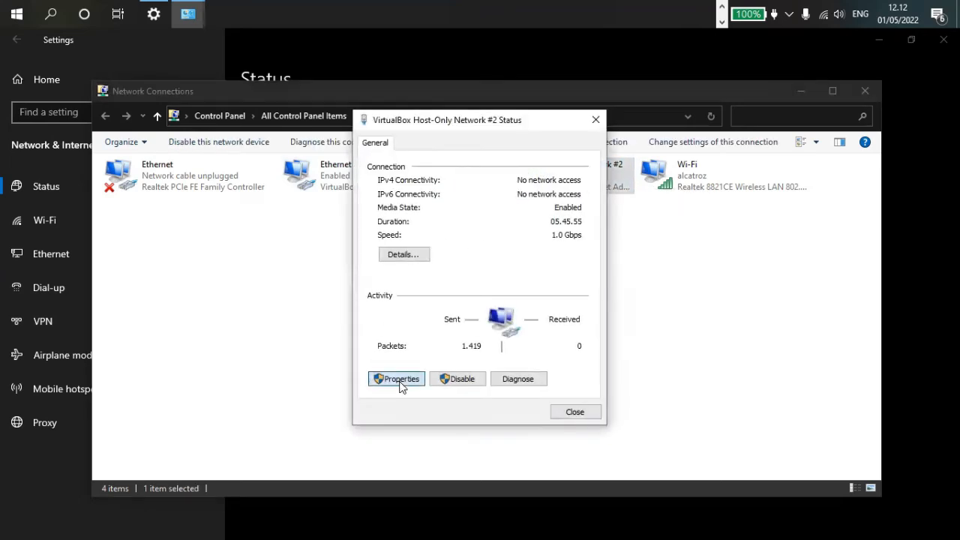
left_click(398, 378)
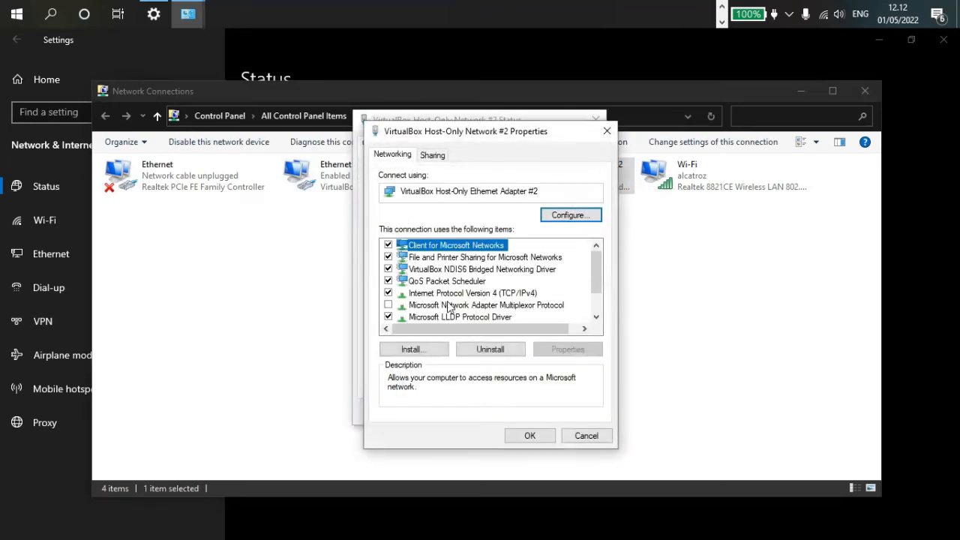
left_click(527, 293)
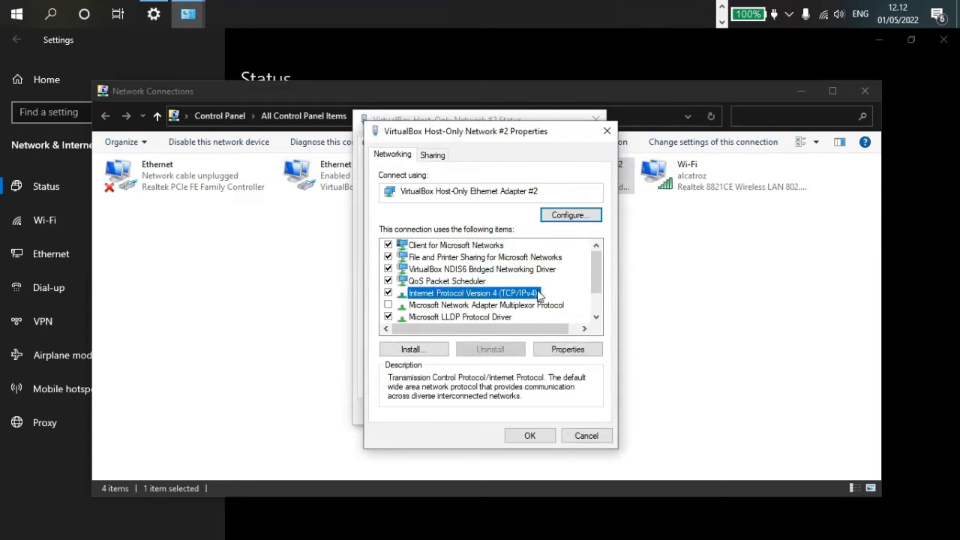
double_click(538, 295)
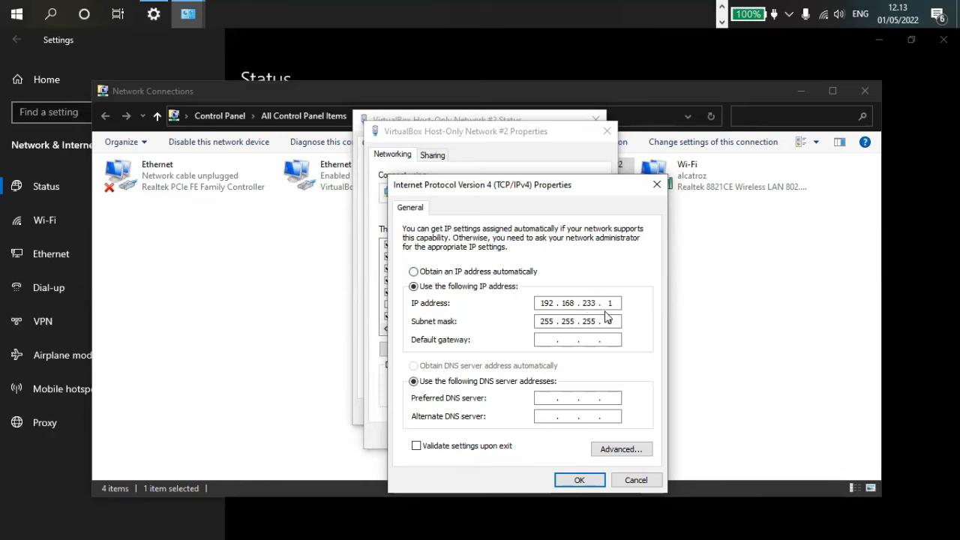
Set the adapter's IP address to 192.168.100.8, default gateway to 192.168.100.1 and preferred DNS server to 192.168.100.2
double_click(589, 303)
type("100")
type("8")
left_click(555, 343)
type("192 . 168 . 10")
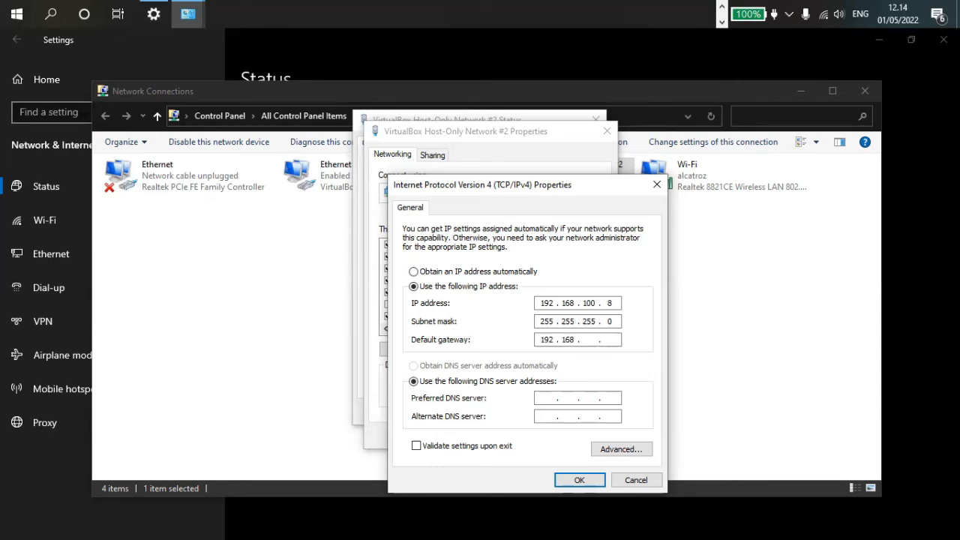
type("0")
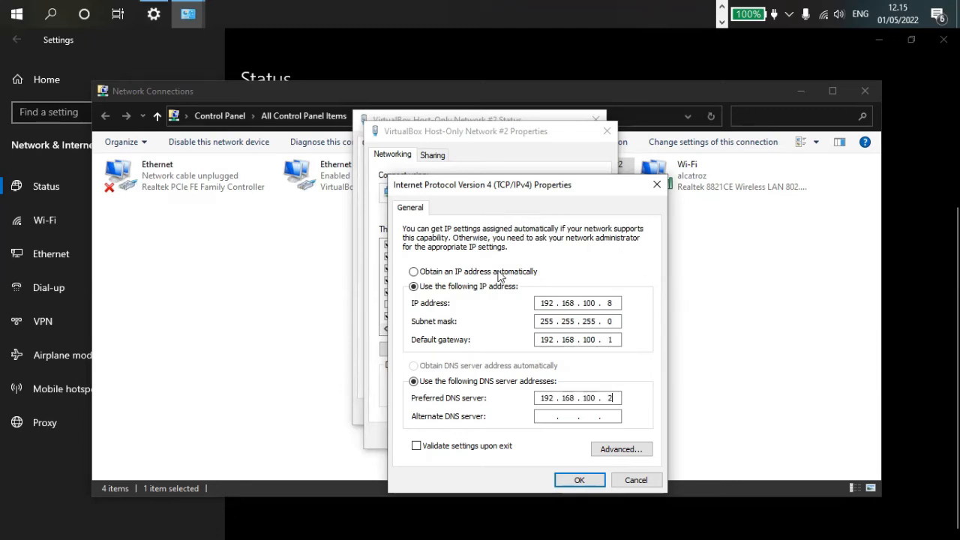
Save the IPv4 configuration with its additional gateway, close the adapter dialogs, and put the Settings window away
left_click(585, 480)
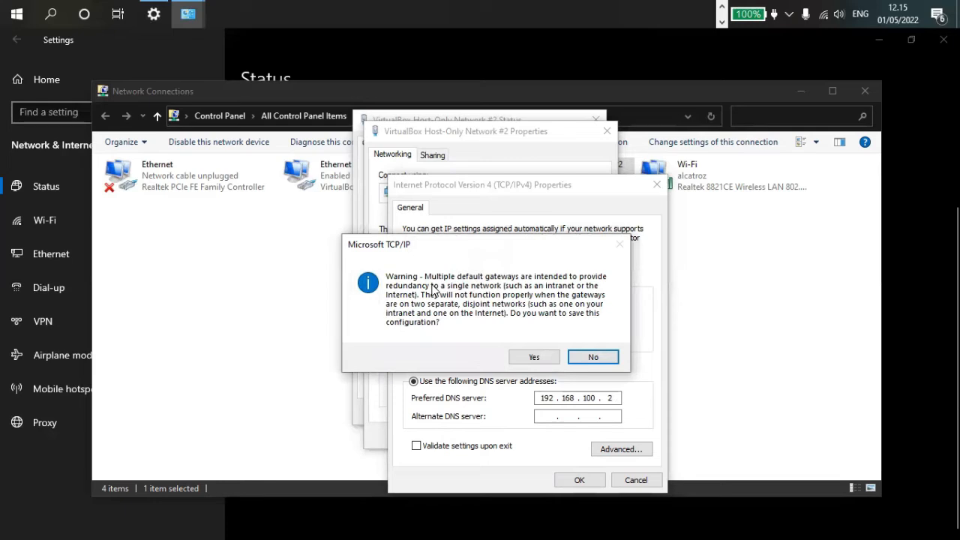
left_click(534, 357)
left_click(529, 435)
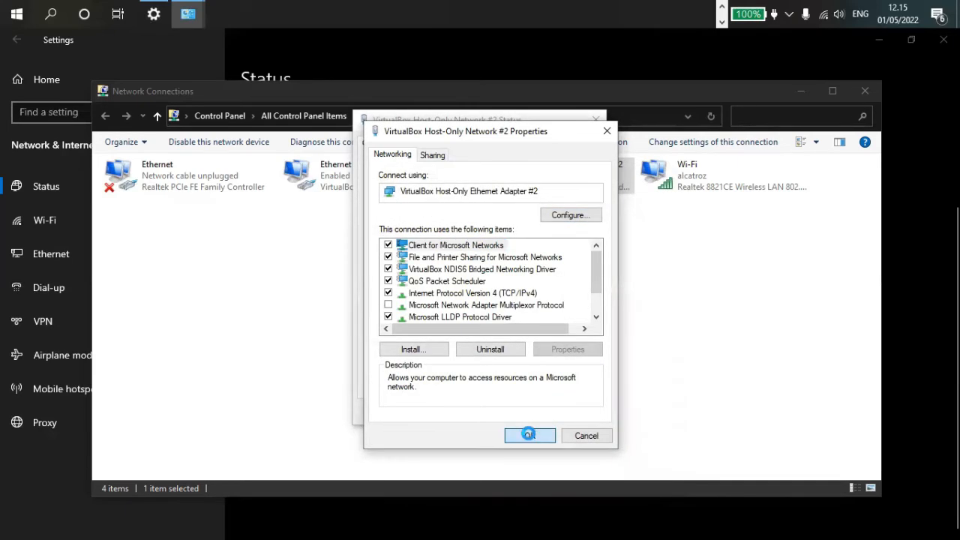
left_click(566, 414)
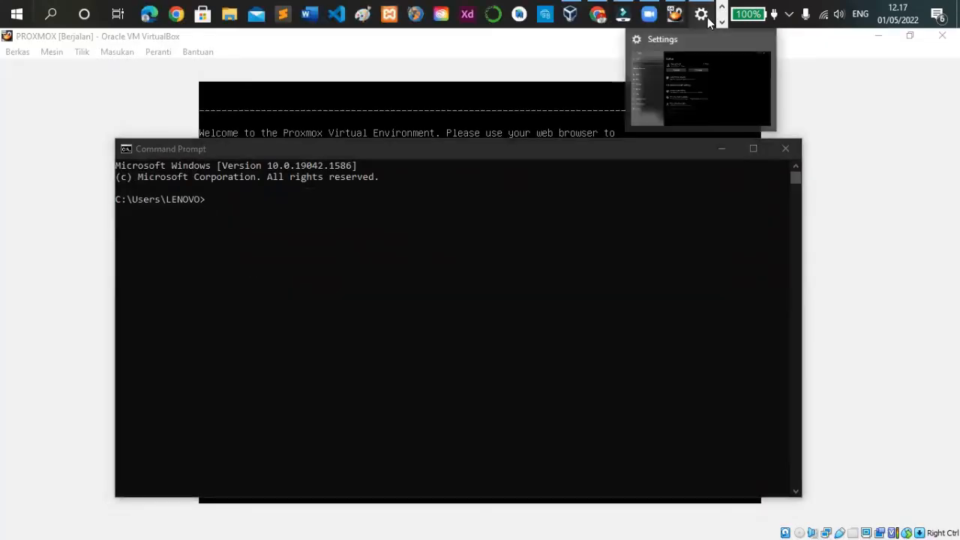
left_click(707, 17)
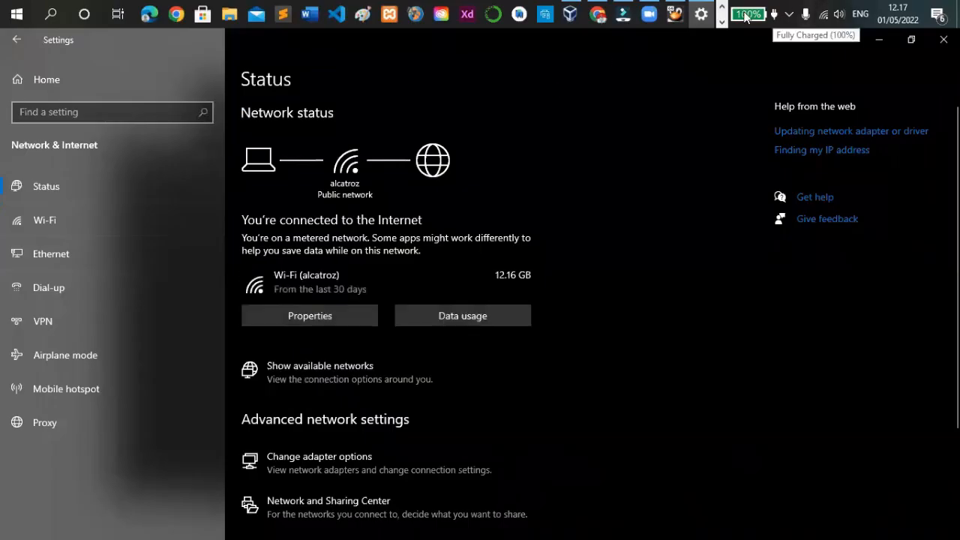
left_click(878, 39)
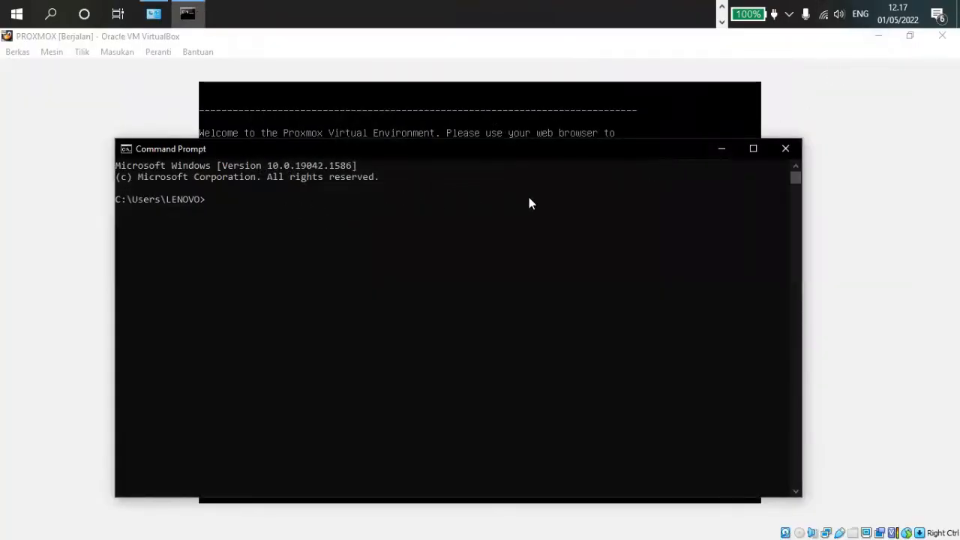
Ping 192.168.100.2 again from Command Prompt to test the connection to the Proxmox server
type("ping 192.16")
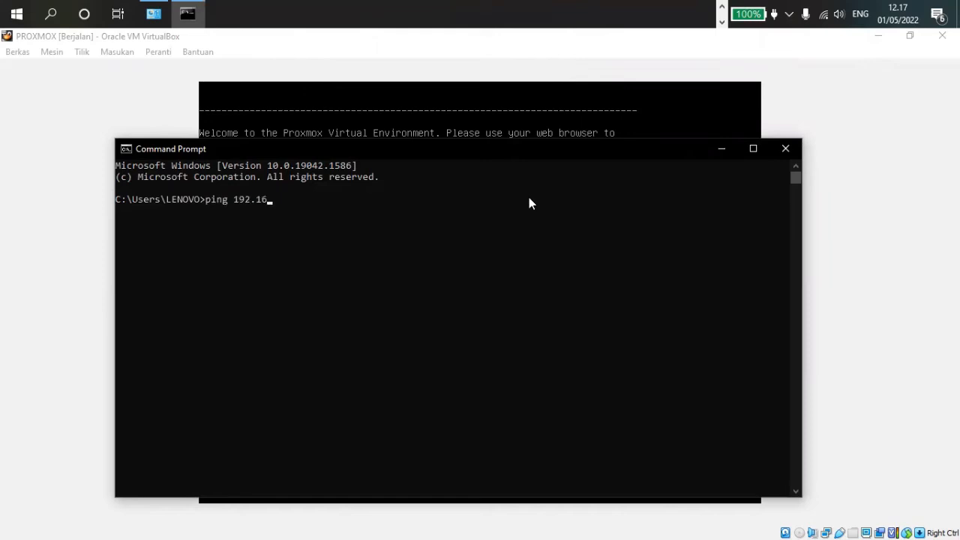
type("8.100.2")
key("Return")
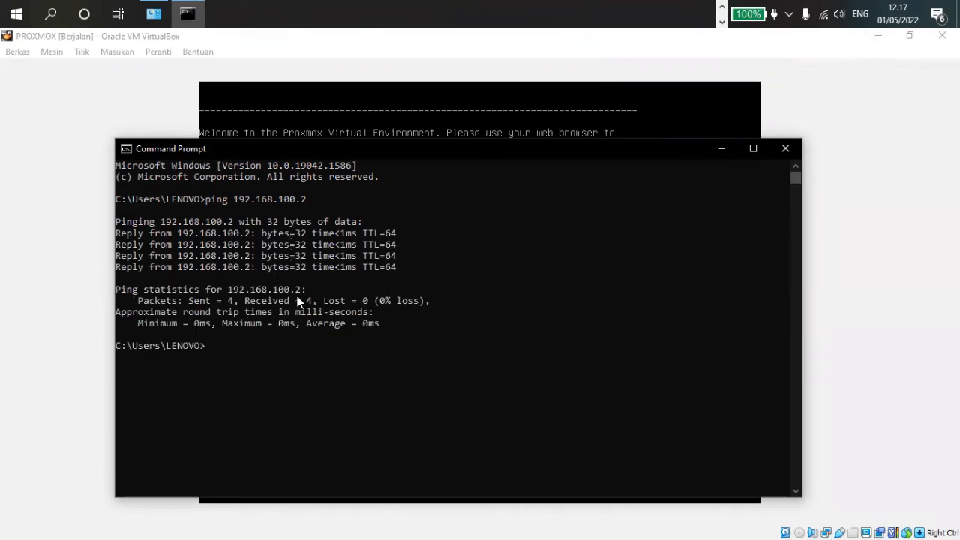
left_click(721, 8)
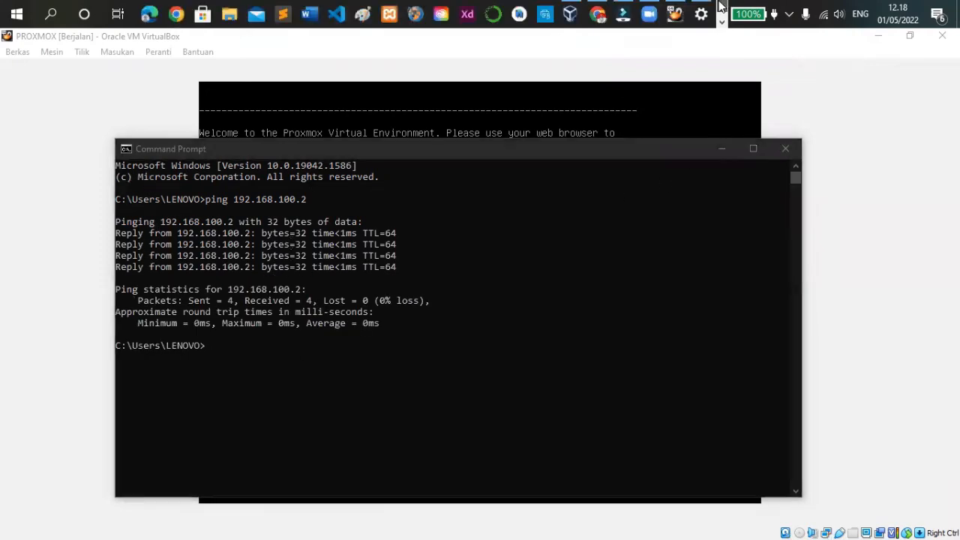
left_click(592, 13)
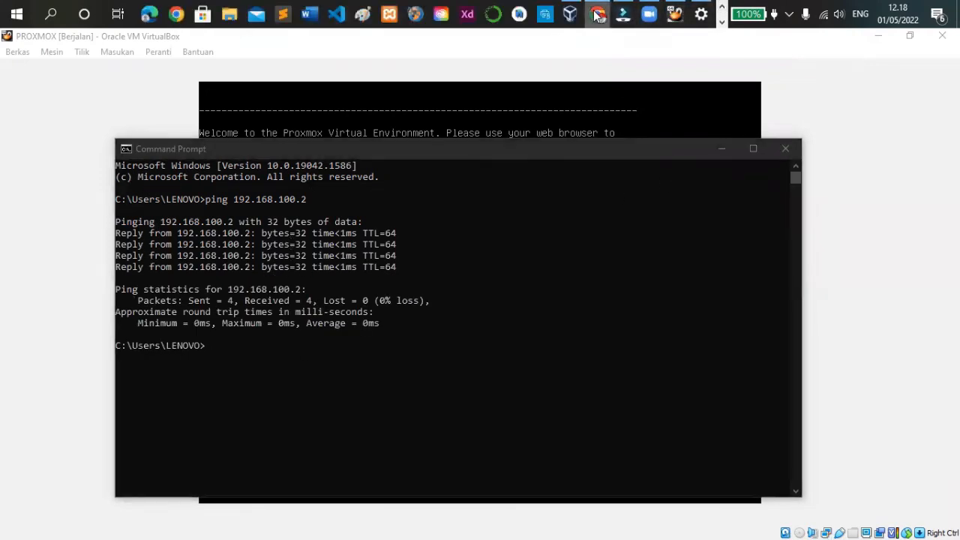
left_click(726, 63)
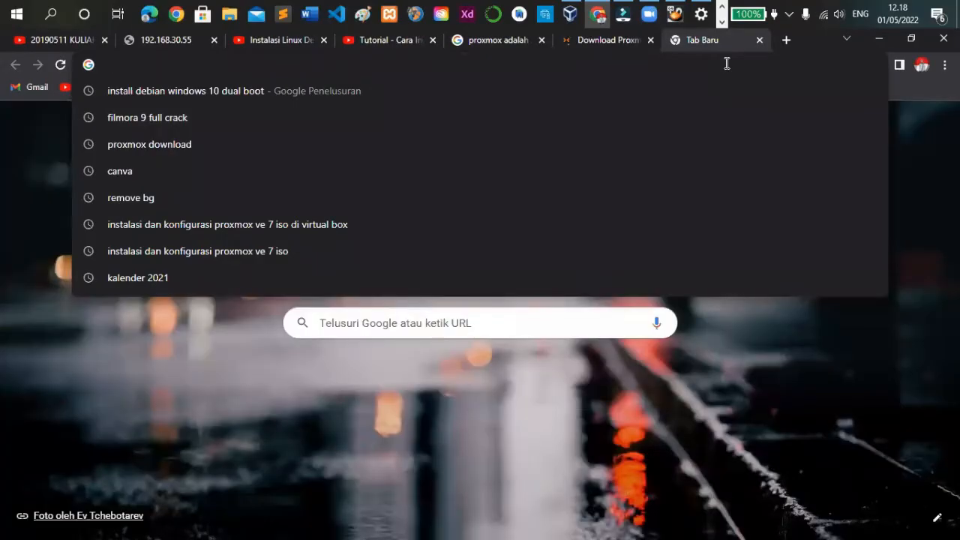
type("https")
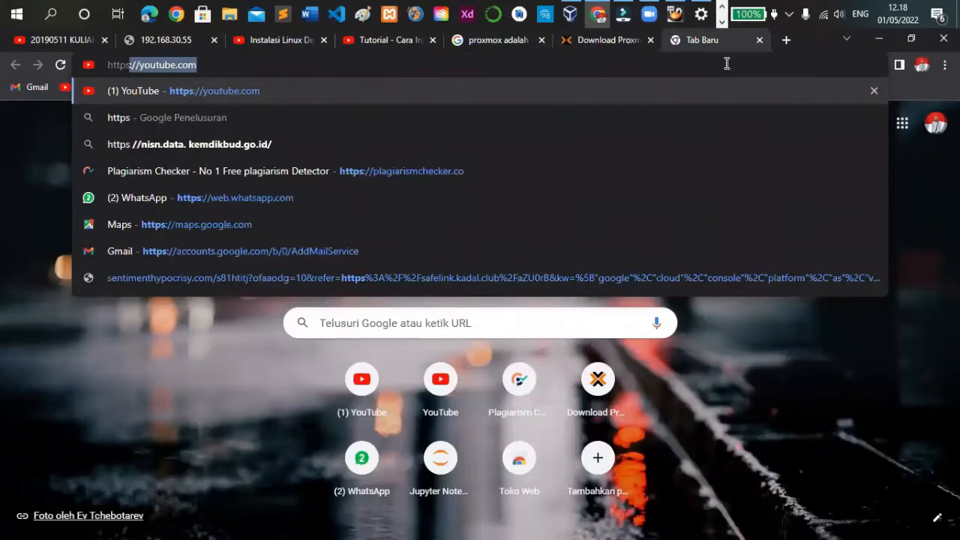
type(":/")
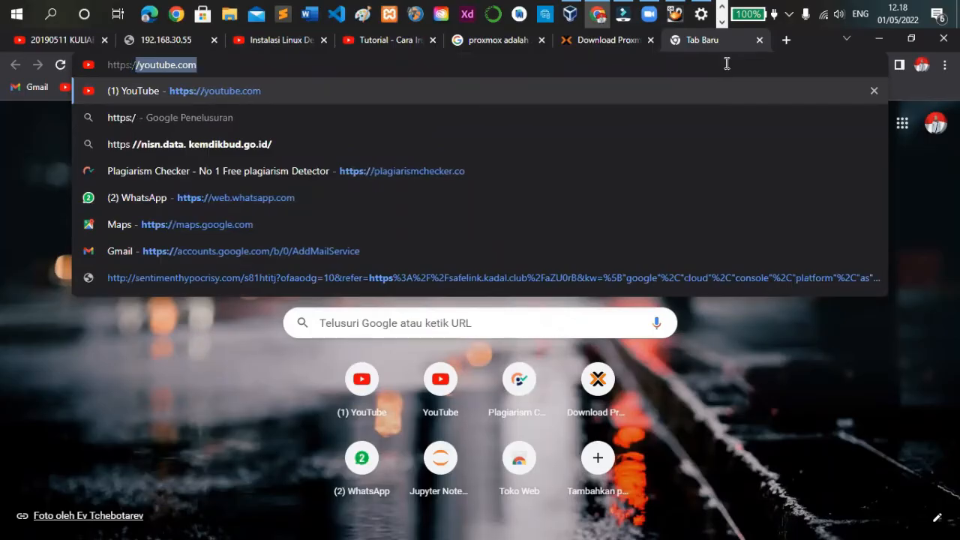
type("/192")
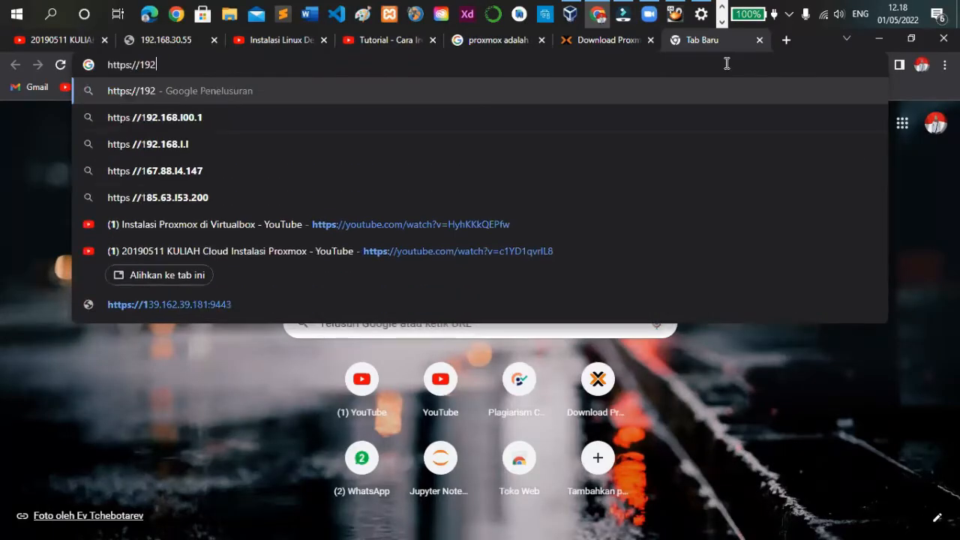
type(".168.")
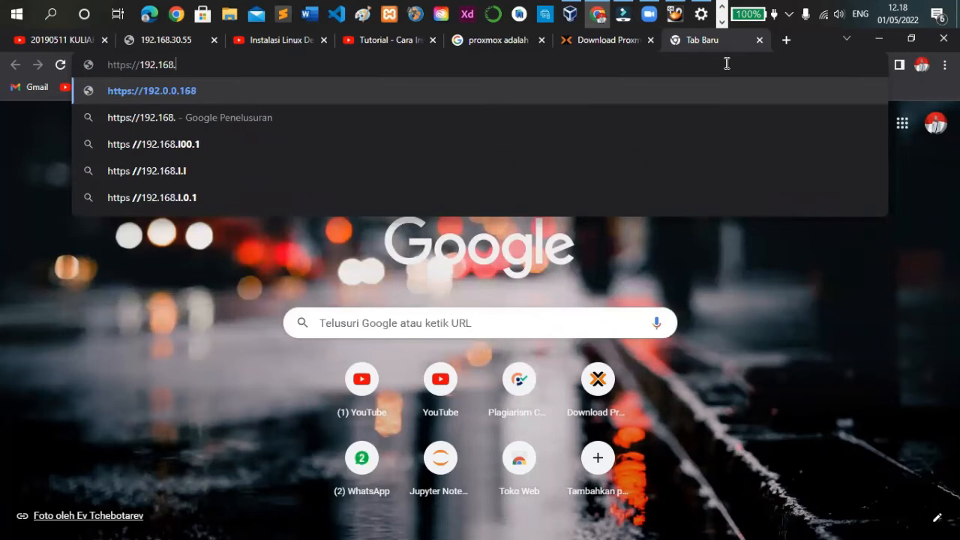
type("100.2")
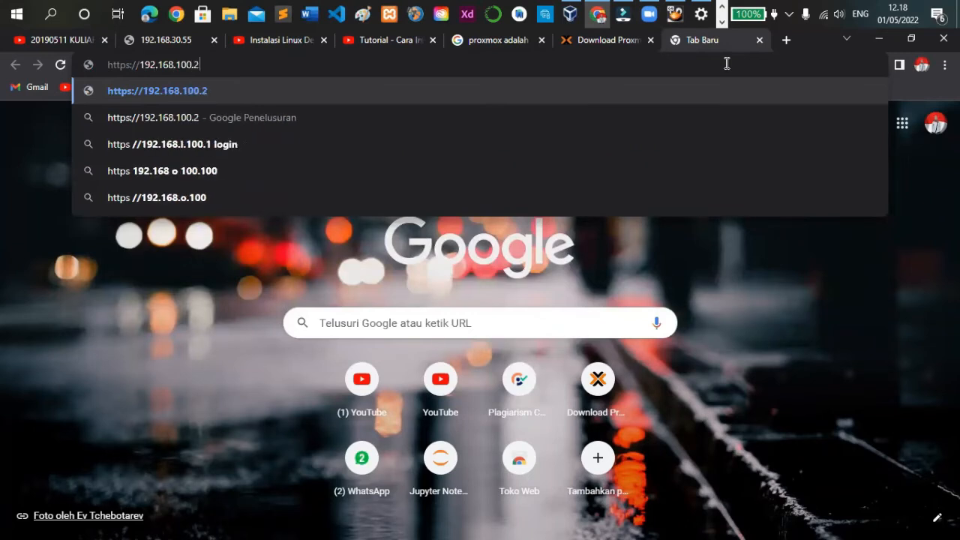
type(":8006")
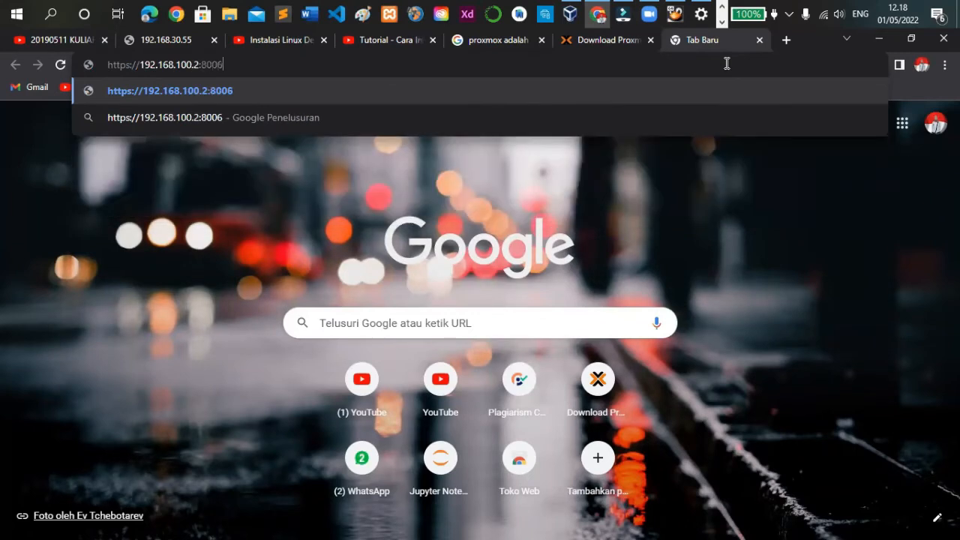
key("Return")
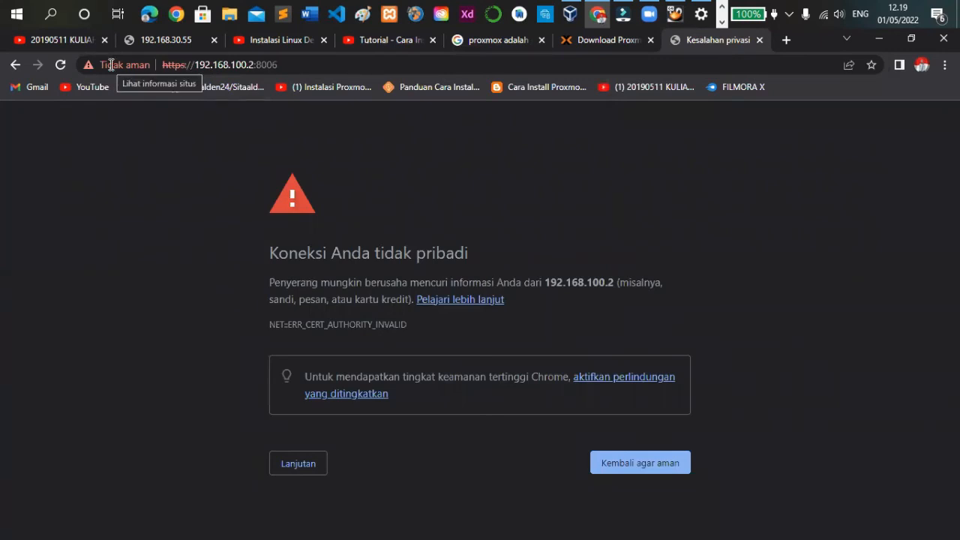
Bypass the browser's privacy warning and proceed to the Proxmox VE login page
left_click(298, 463)
scroll(285, 463, "down", 1)
left_click(375, 497)
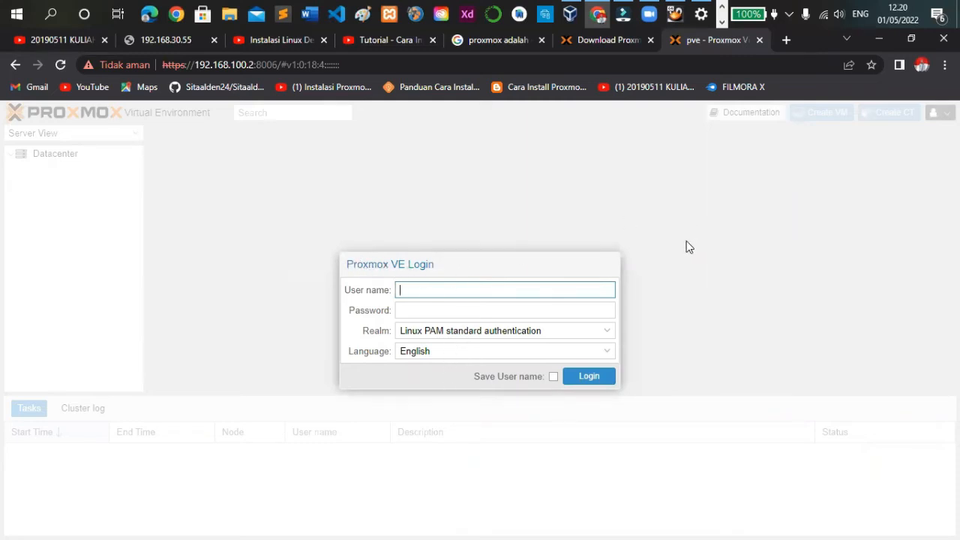
Log in to Proxmox VE as root with the account password and dismiss the subscription notice
type("ot")
left_click(606, 310)
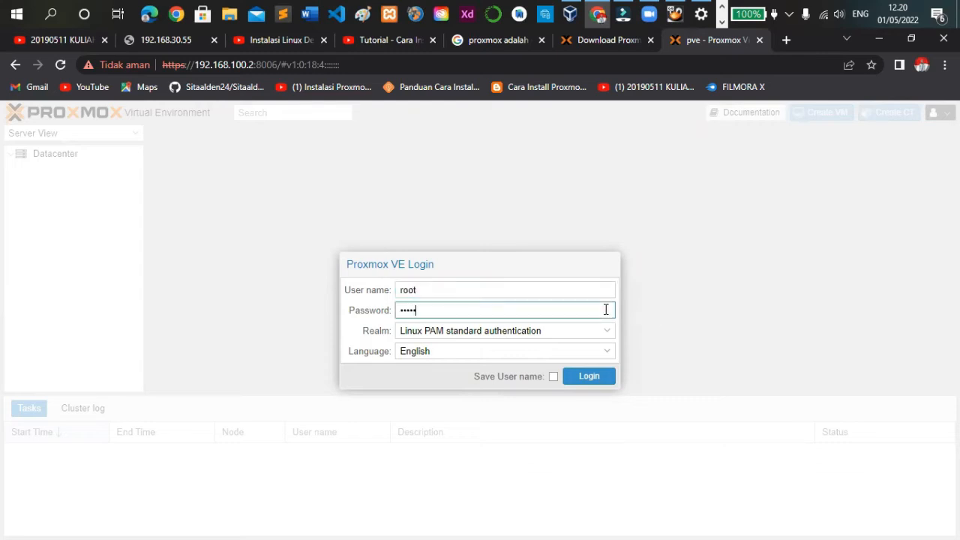
left_click(588, 376)
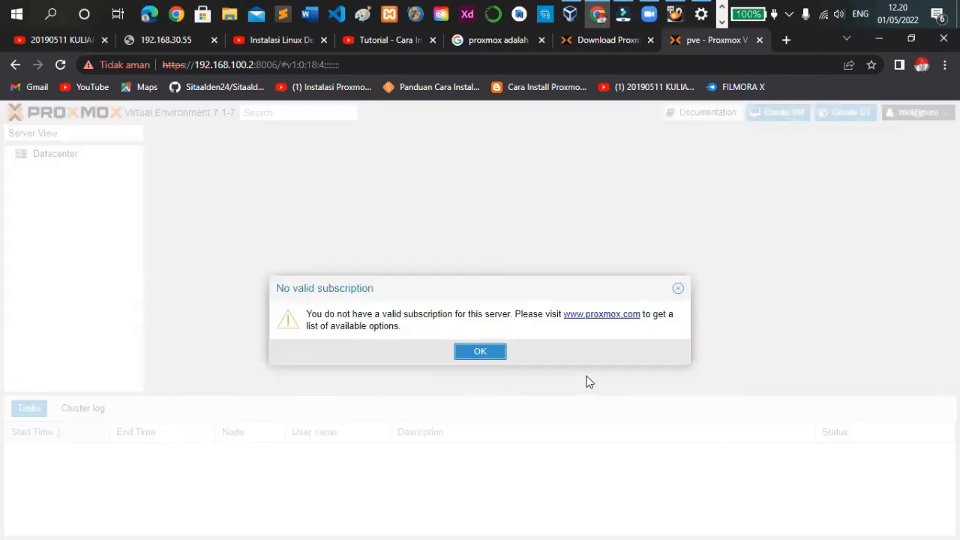
left_click(487, 351)
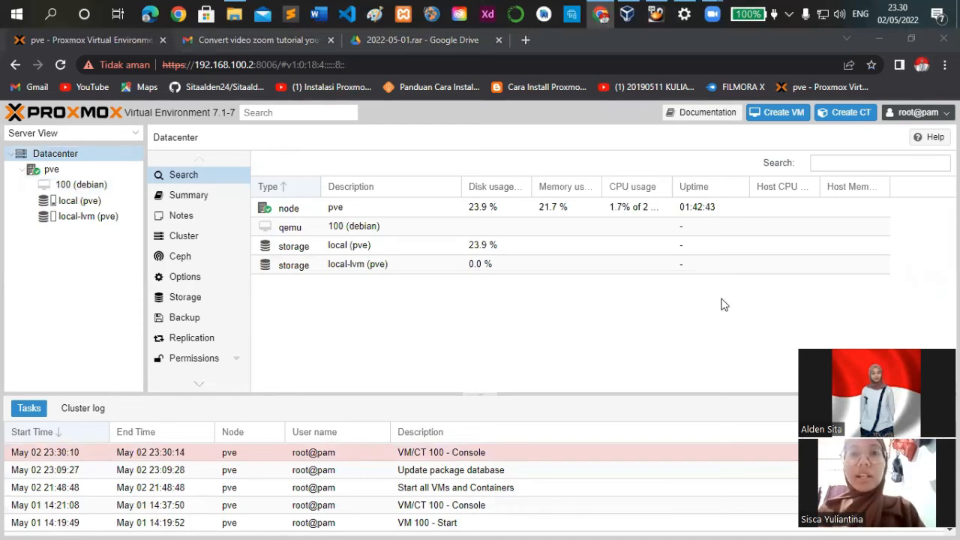
Upload debian-11.3.0-amd64-netinst.iso from the UAS CC PROXMOX 3 MEI folder to the local (pve) storage's ISO images and close the task viewer
left_click(80, 201)
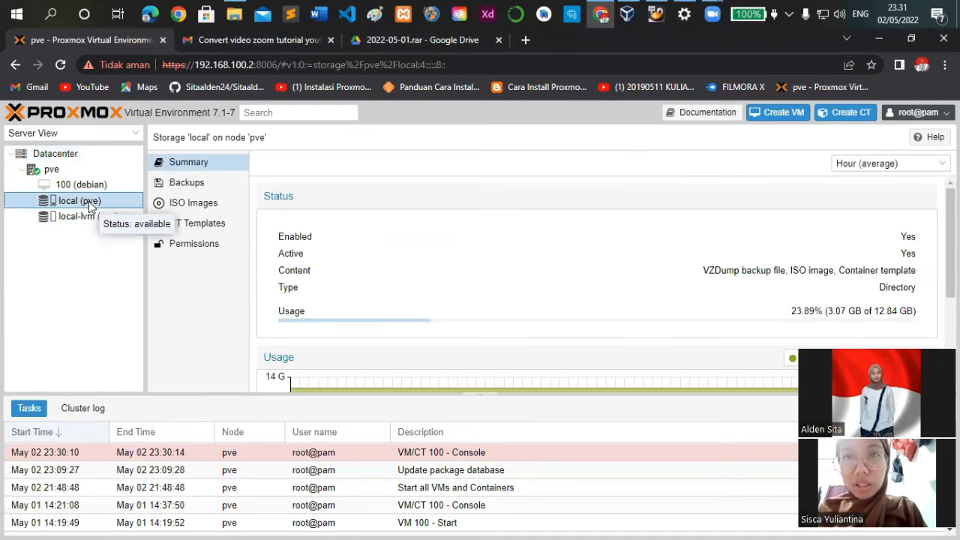
left_click(201, 210)
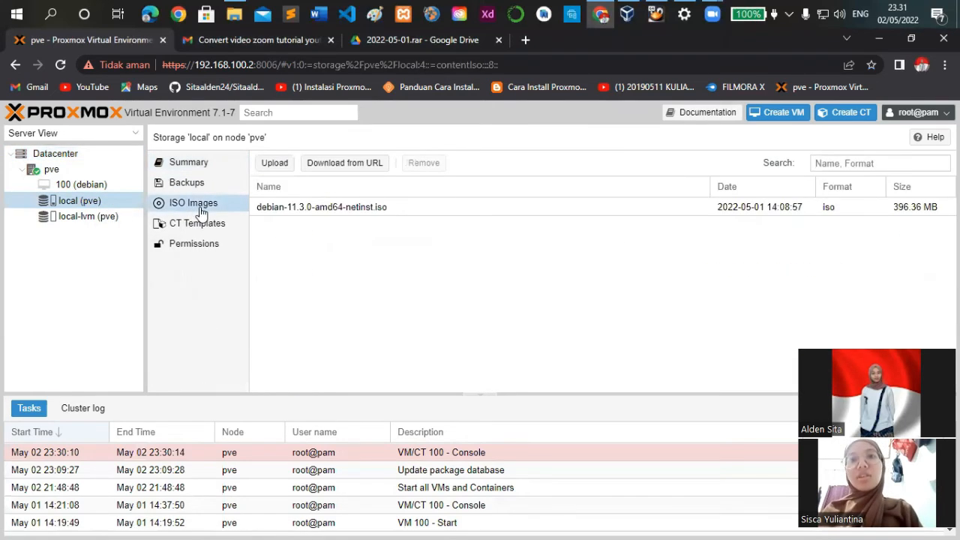
left_click(263, 209)
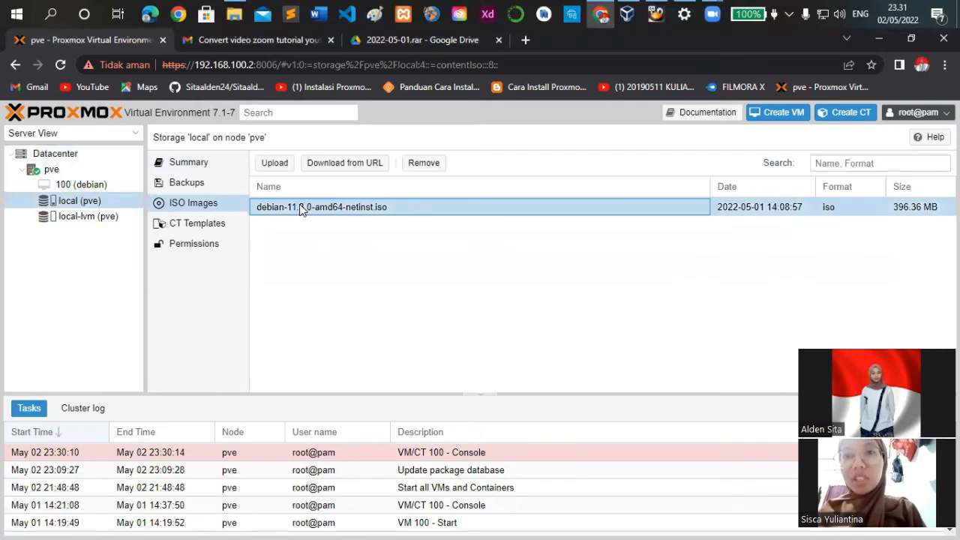
left_click(276, 168)
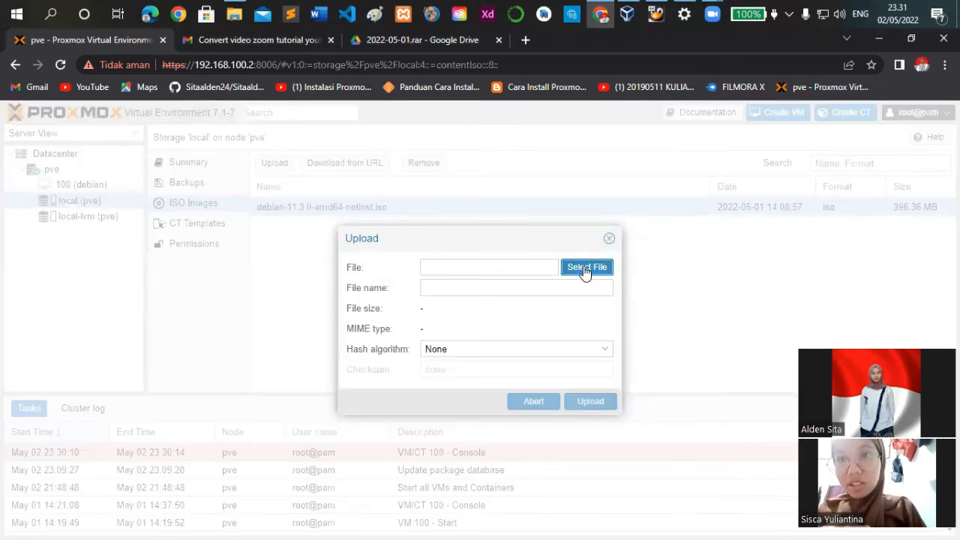
left_click(585, 268)
scroll(256, 304, "down", 2)
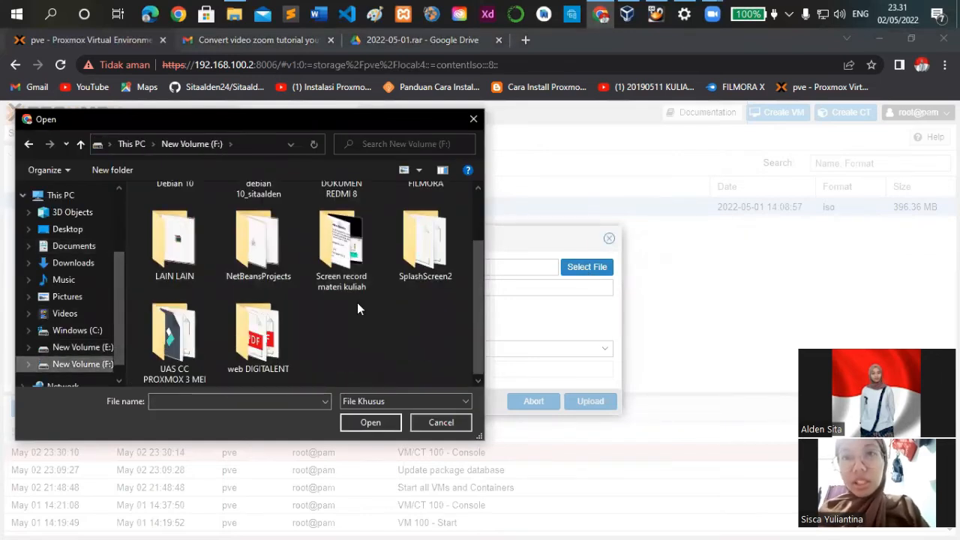
double_click(153, 347)
left_click(258, 225)
left_click(351, 420)
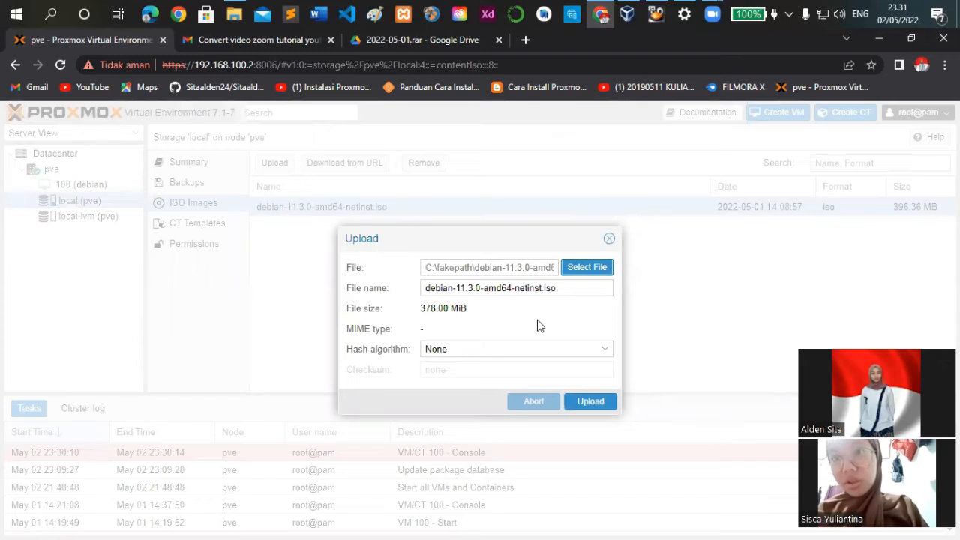
left_click(589, 403)
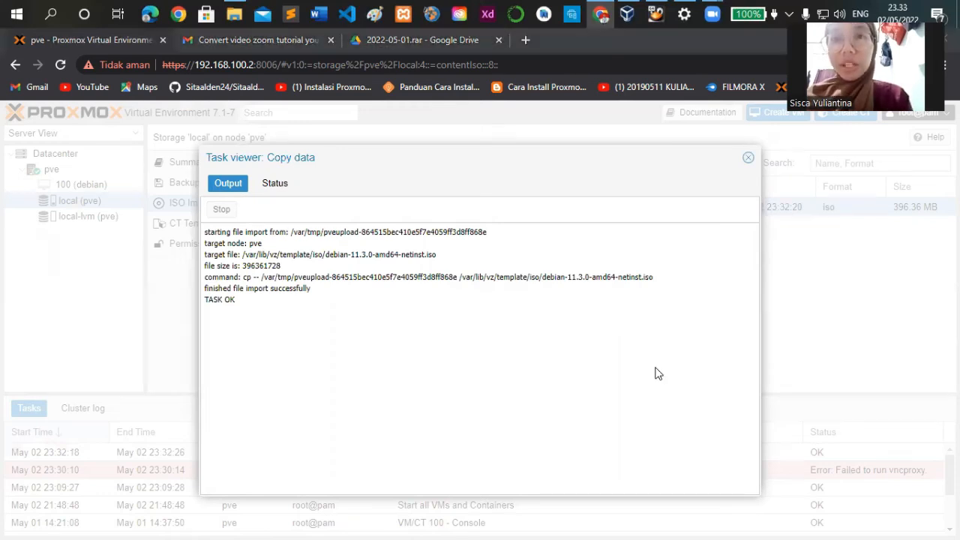
left_click(748, 158)
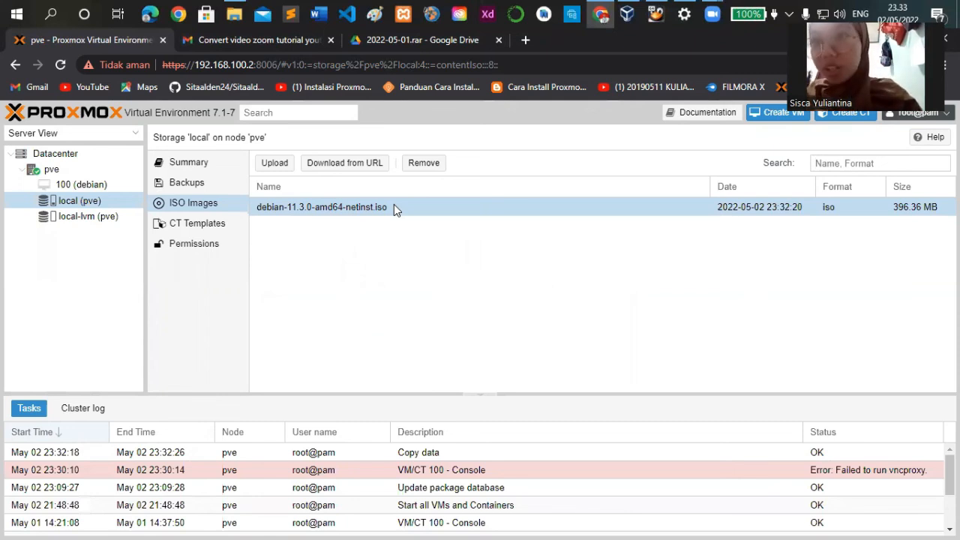
Begin creating a virtual machine on node pve with VM ID 101 and the name Debian
left_click(780, 113)
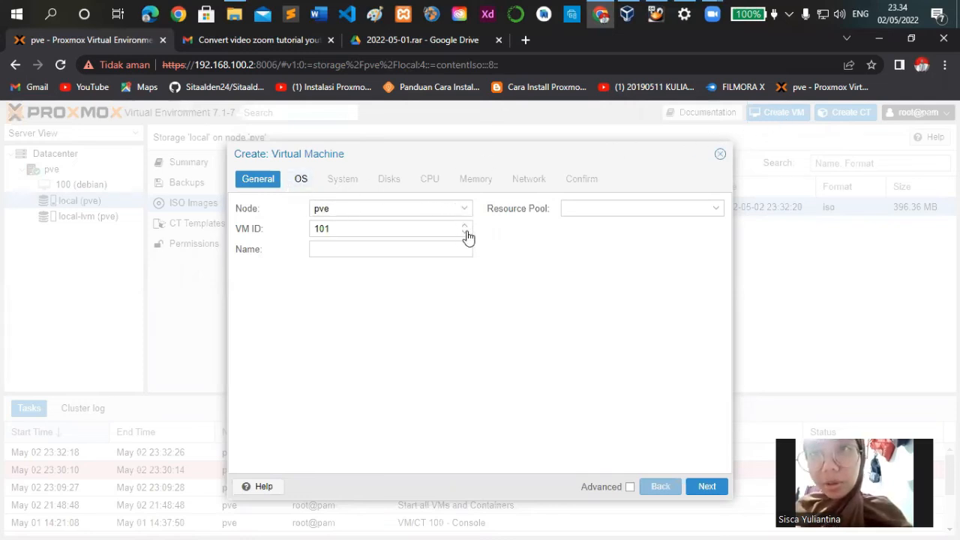
left_click(441, 250)
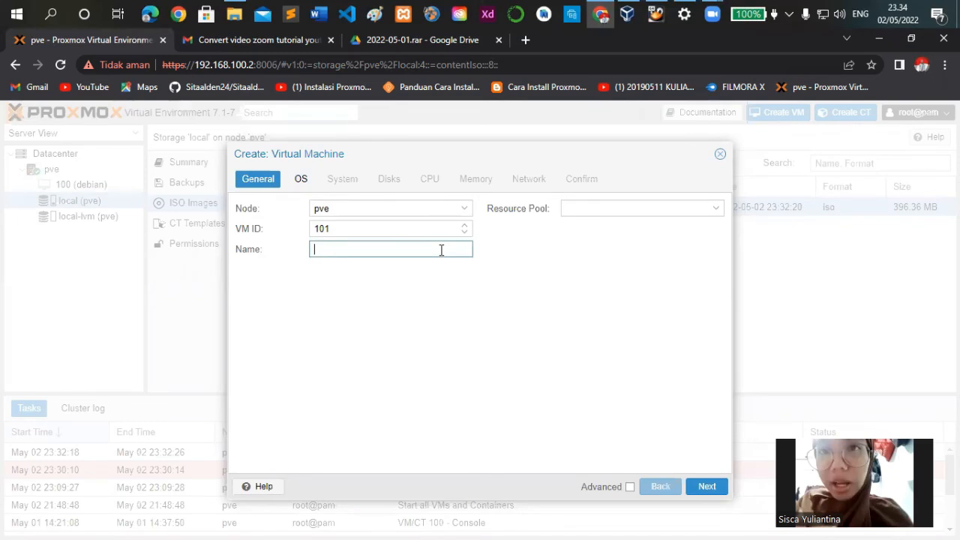
type("Debian")
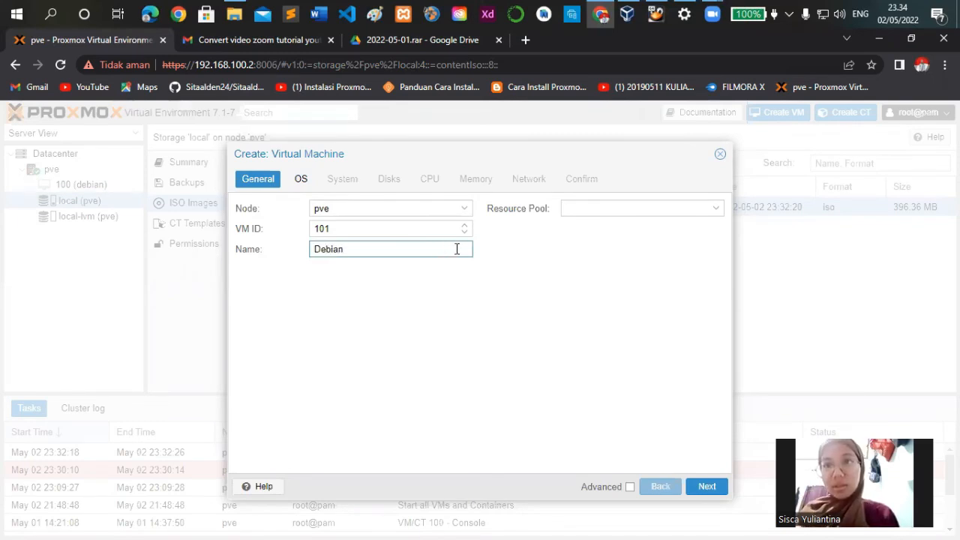
left_click(706, 486)
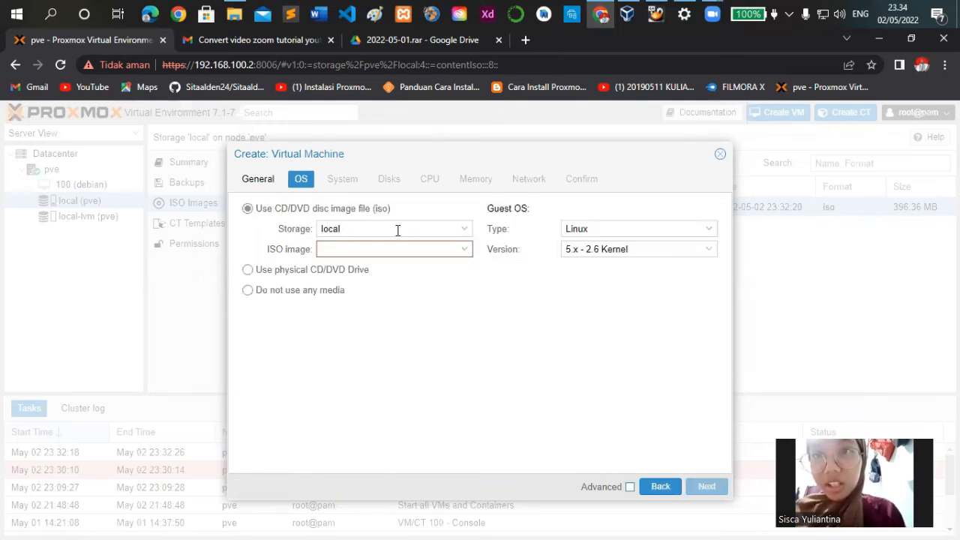
Choose debian-11.3.0-amd64-netinst.iso from local storage as the installation image, and accept the default system and disk settings
left_click(463, 254)
left_click(458, 290)
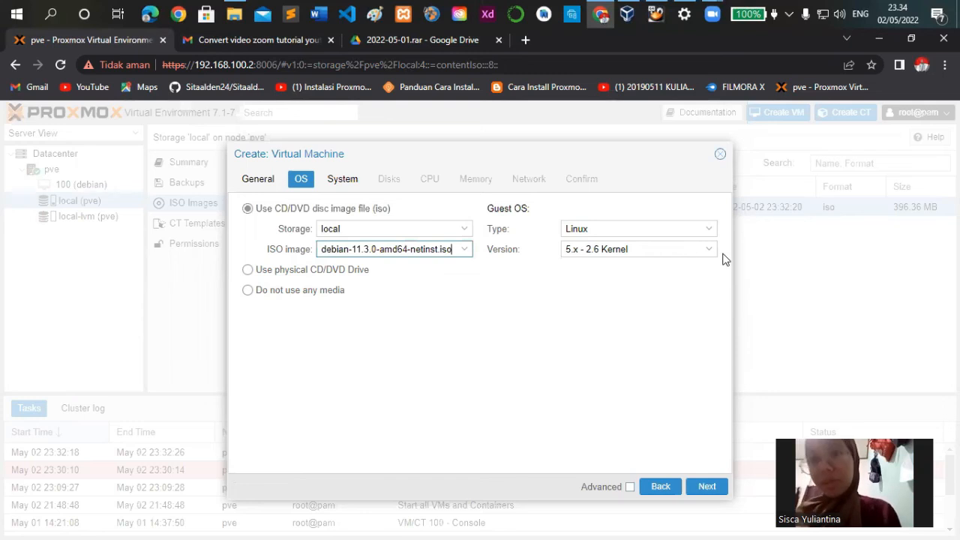
left_click(706, 487)
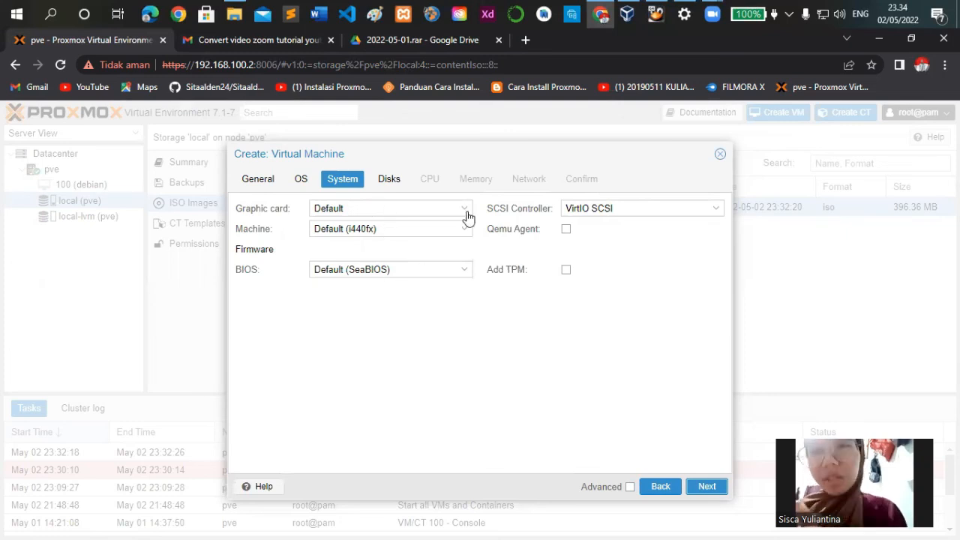
left_click(707, 488)
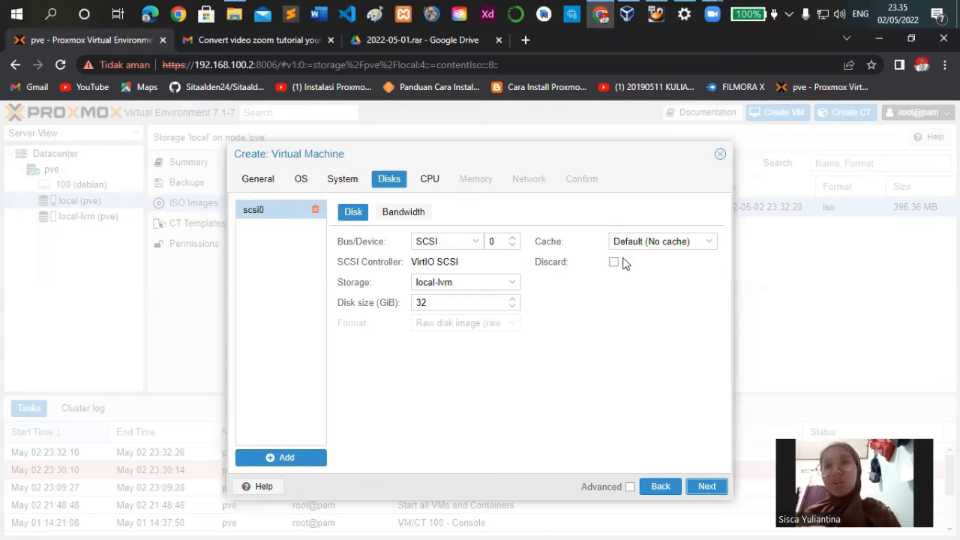
left_click(707, 486)
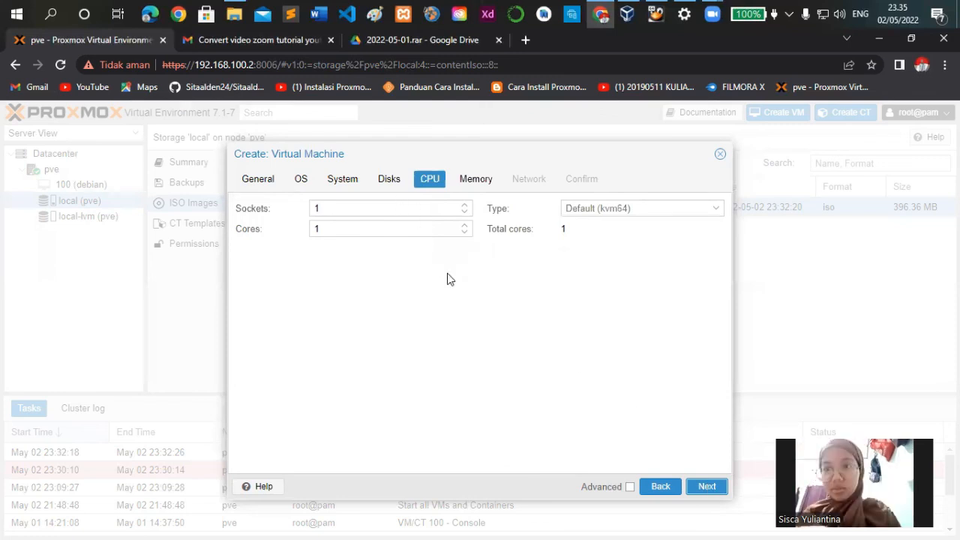
Give the new virtual machine 2 CPU cores and 1024 MiB of memory
left_click(465, 225)
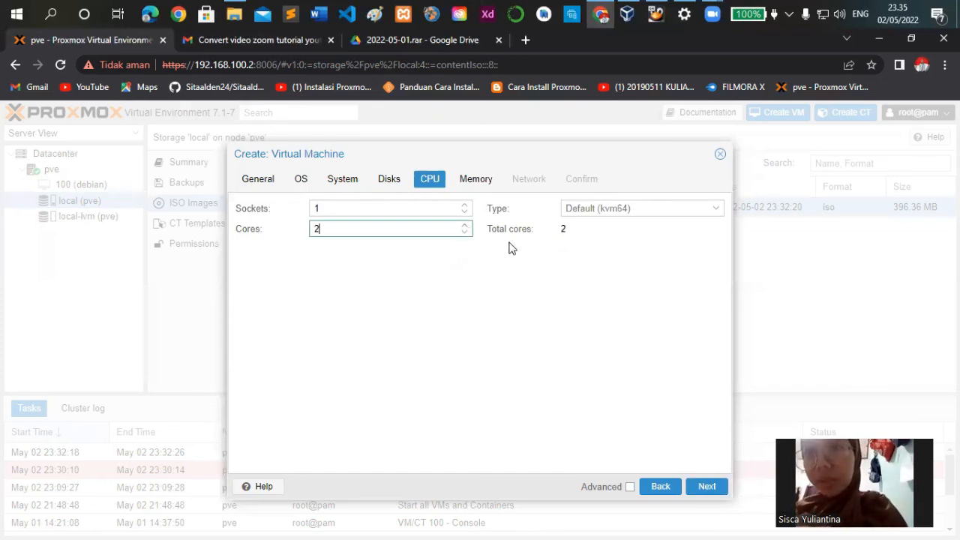
left_click(707, 486)
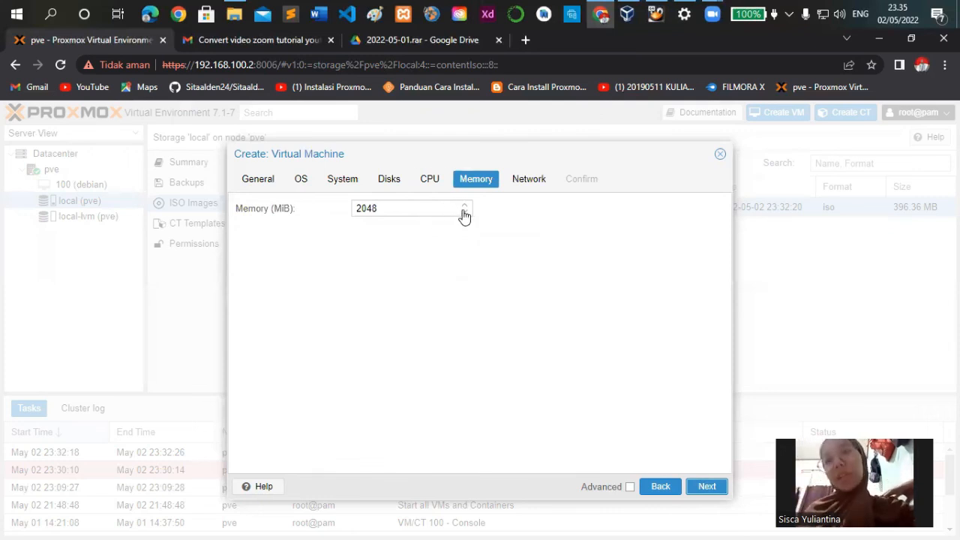
double_click(402, 210)
type("1024")
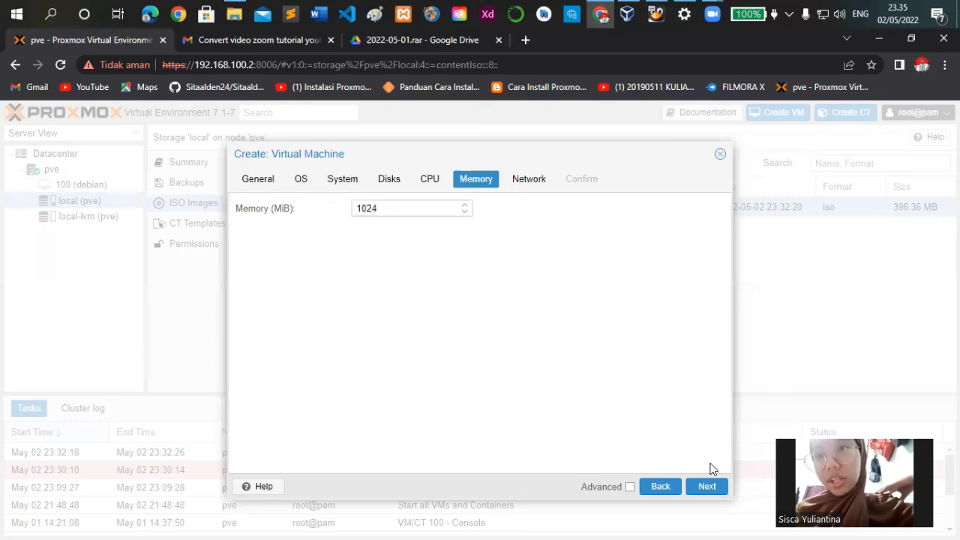
left_click(707, 486)
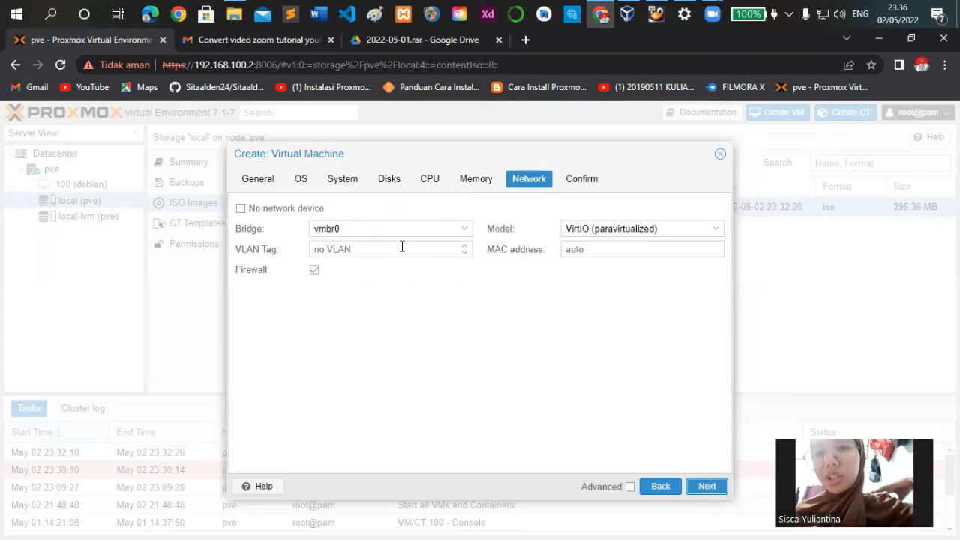
Accept the default network device on bridge vmbr0 and finish creating the virtual machine
left_click(706, 487)
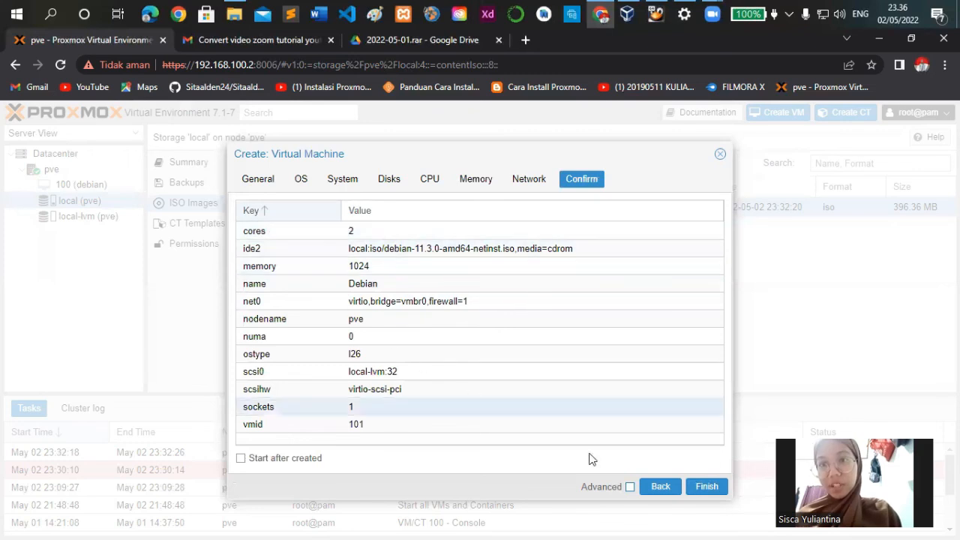
left_click(706, 487)
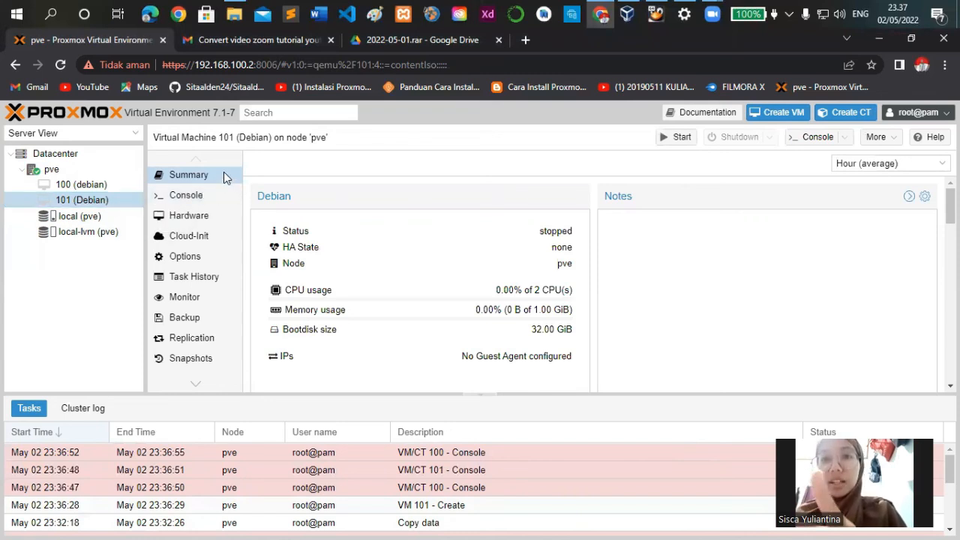
Examine the summary of virtual machine 101, including its status and the CPU, memory and disk usage graphs
left_click(223, 176)
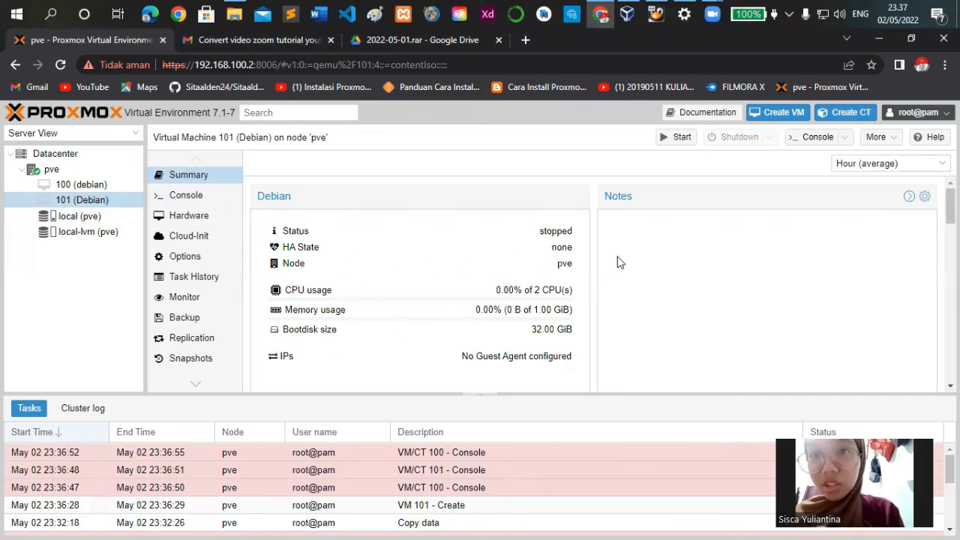
scroll(510, 300, "down", 5)
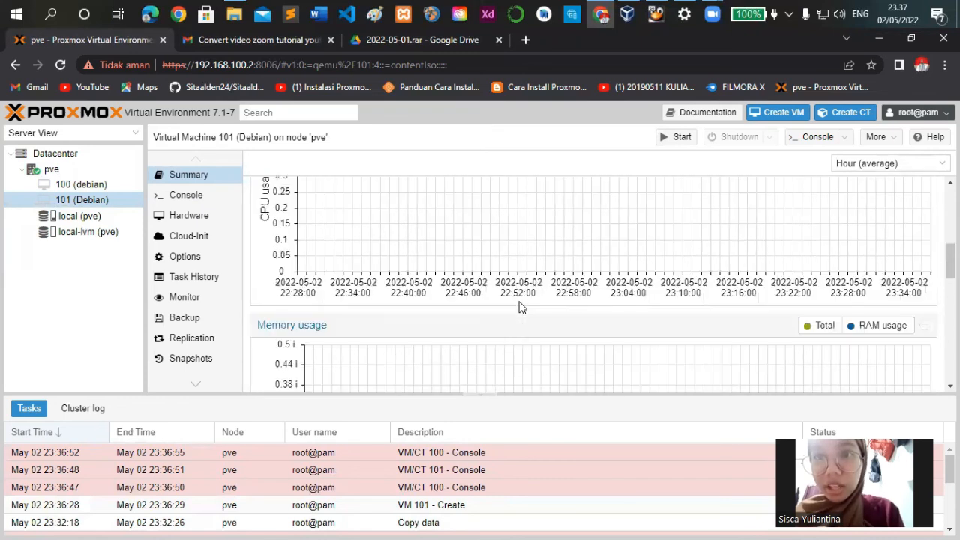
scroll(521, 306, "up", 2)
scroll(521, 306, "down", 2)
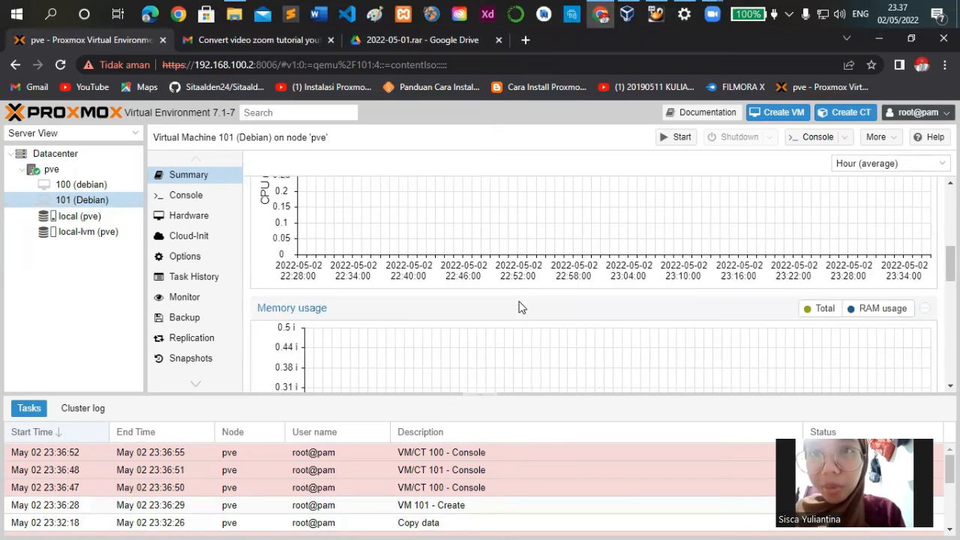
scroll(521, 306, "up", 2)
scroll(521, 306, "down", 3)
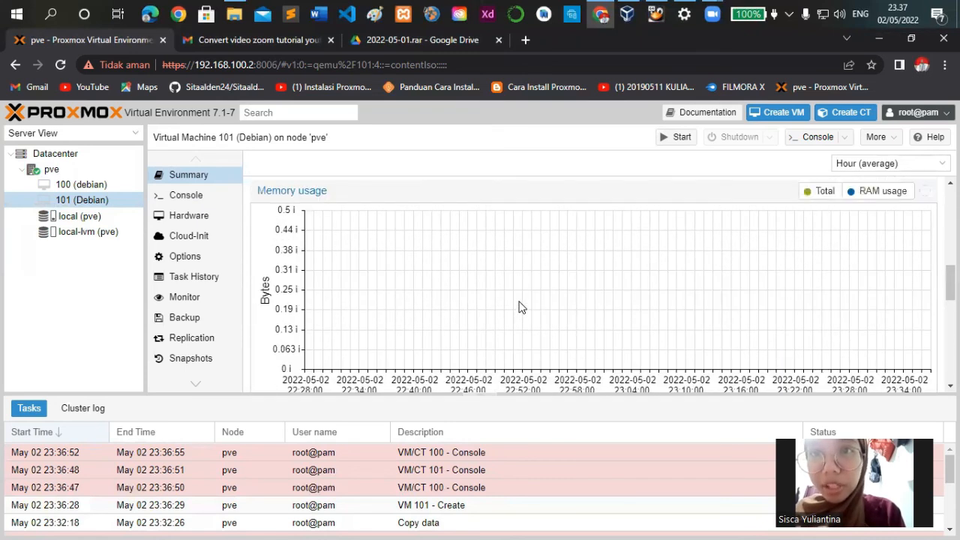
scroll(522, 306, "down", 5)
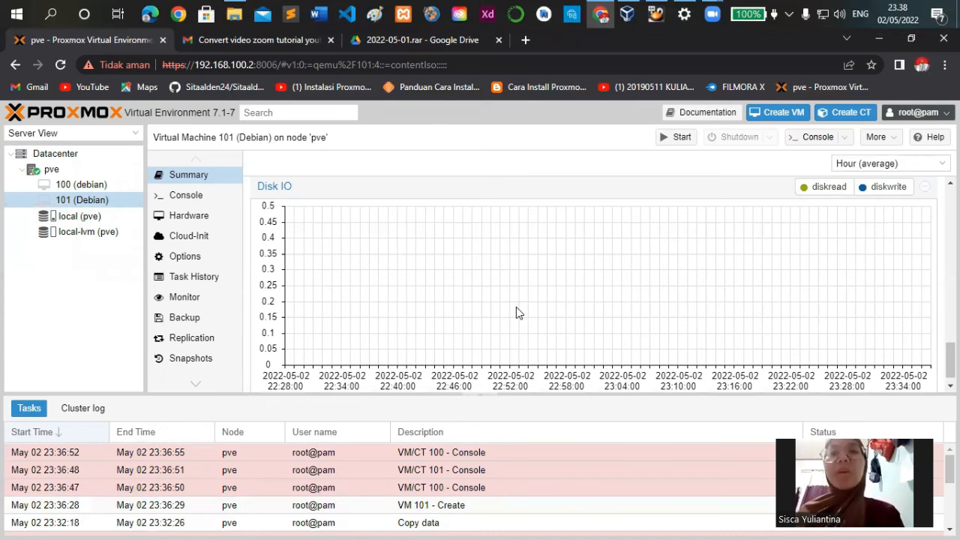
scroll(516, 313, "up", 1)
scroll(516, 312, "up", 2)
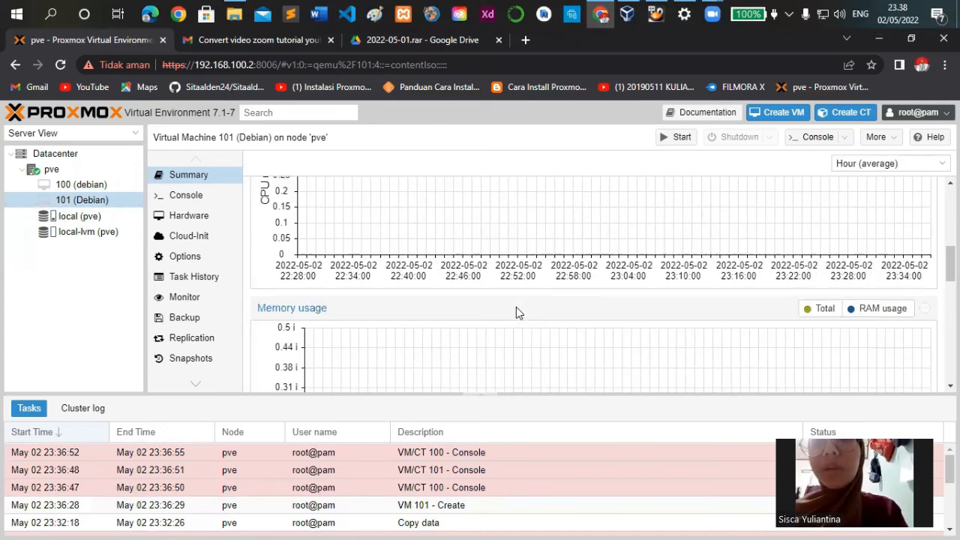
scroll(516, 313, "up", 2)
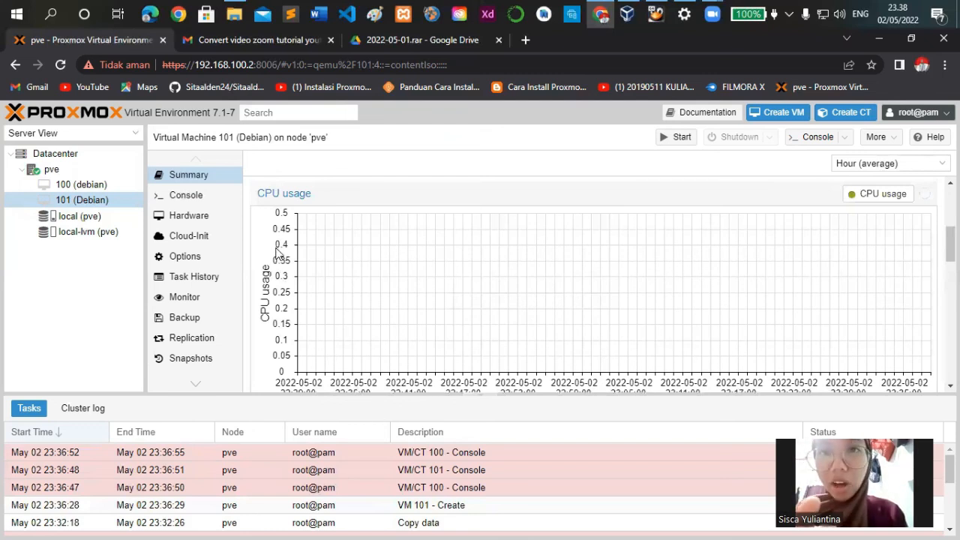
Disable KVM hardware virtualization in the options of virtual machine 101 (Debian)
left_click(185, 195)
left_click(185, 257)
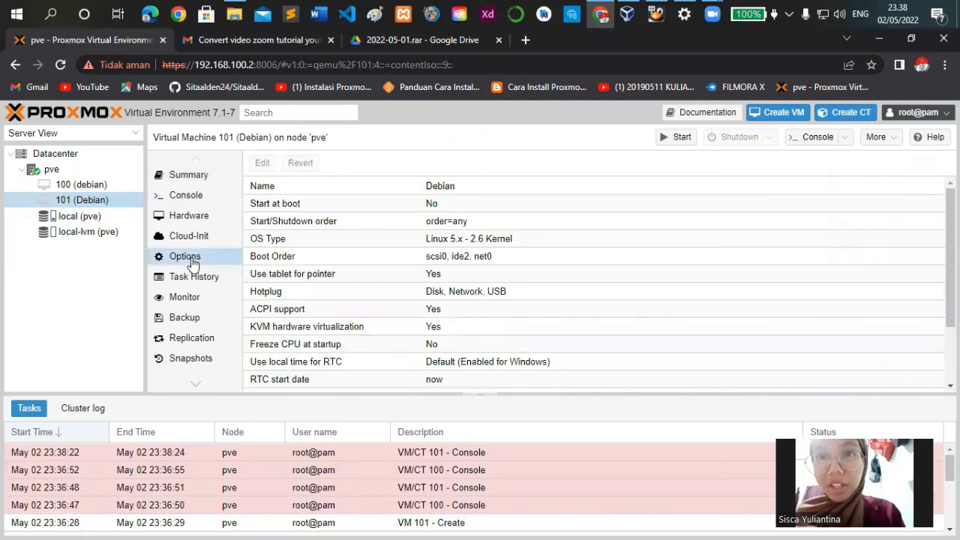
left_click(306, 328)
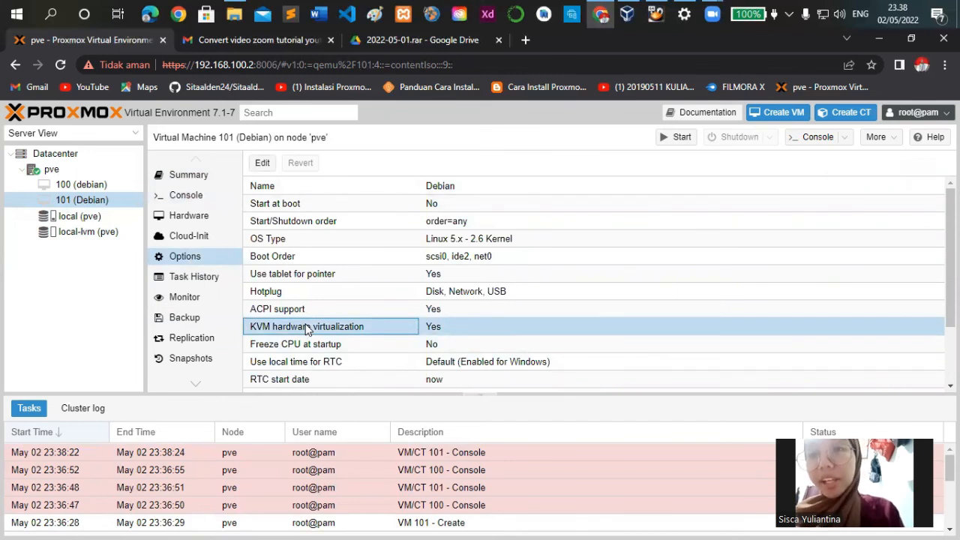
double_click(467, 327)
left_click(462, 319)
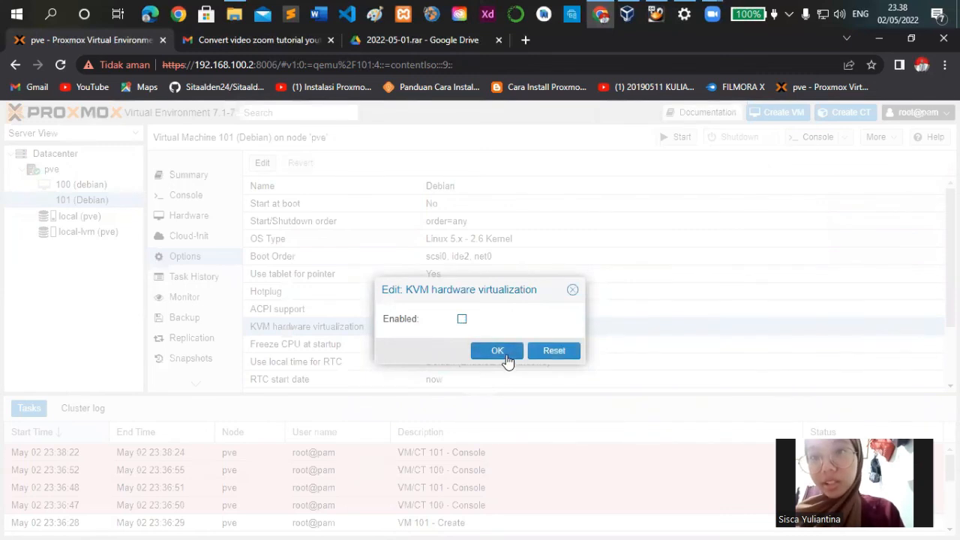
left_click(504, 356)
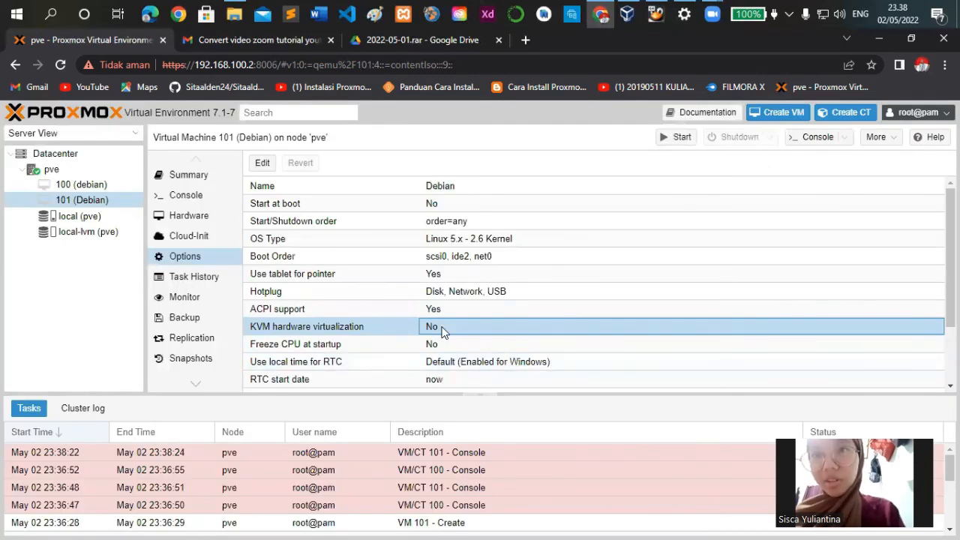
Start virtual machine 101 (Debian) and open its console
scroll(443, 332, "down", 2)
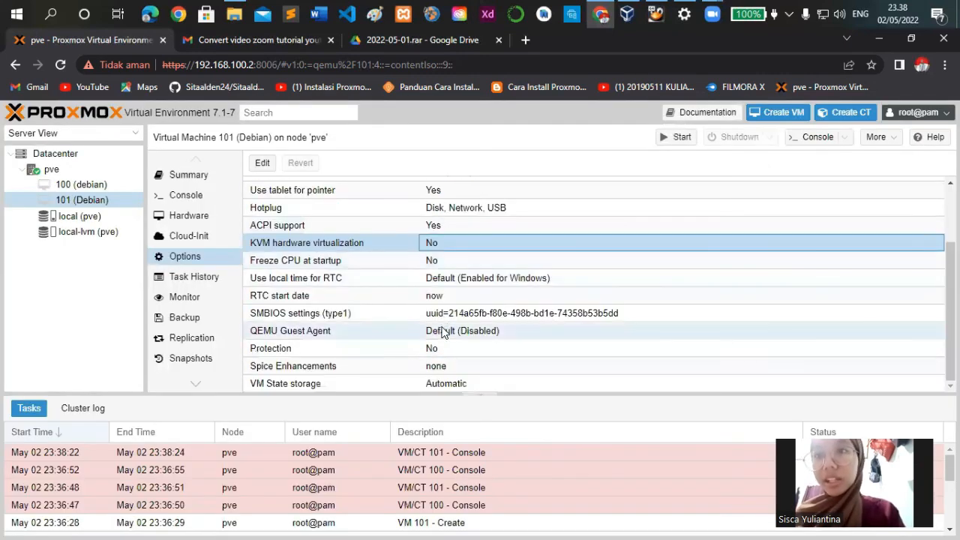
left_click(188, 195)
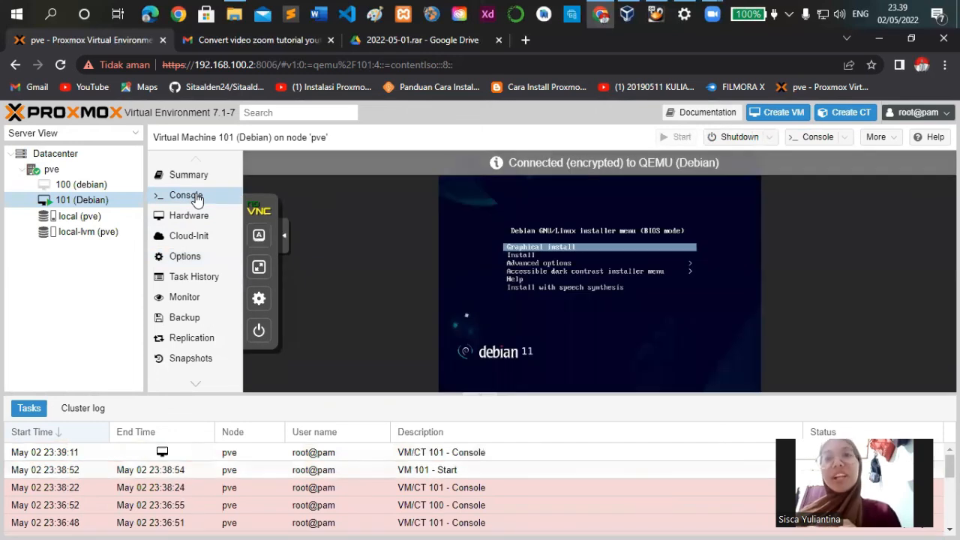